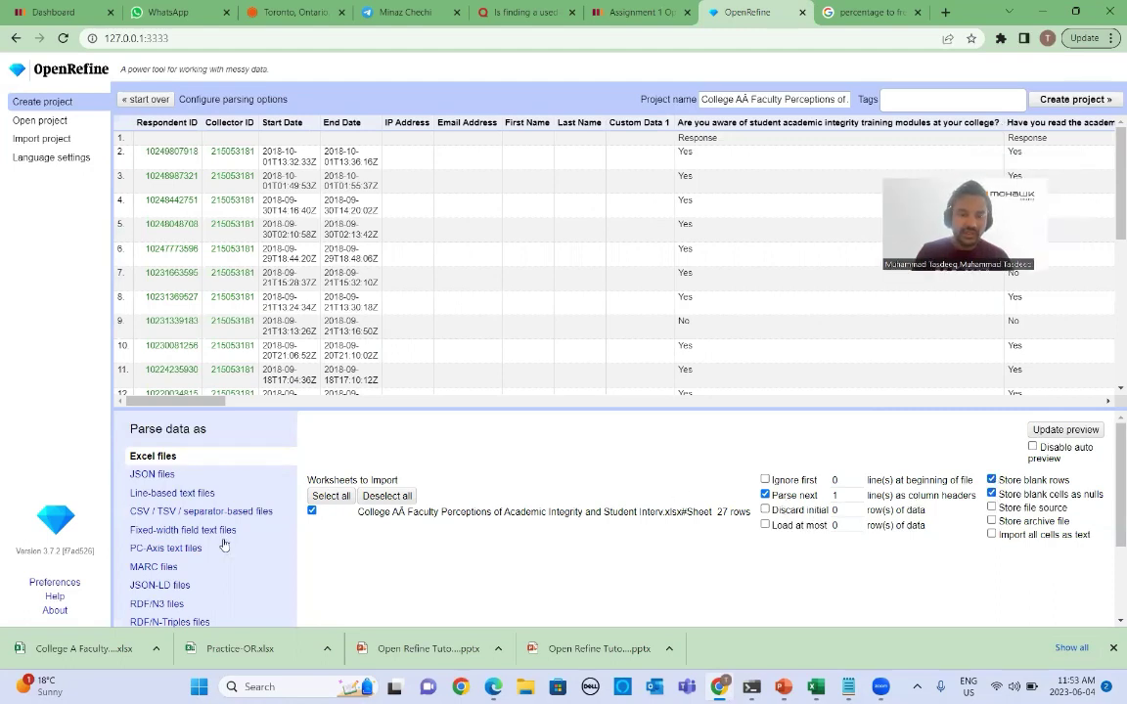
Step: Create the OpenRefine project from the faculty perceptions survey spreadsheet, loading 26 rows
click(1057, 100)
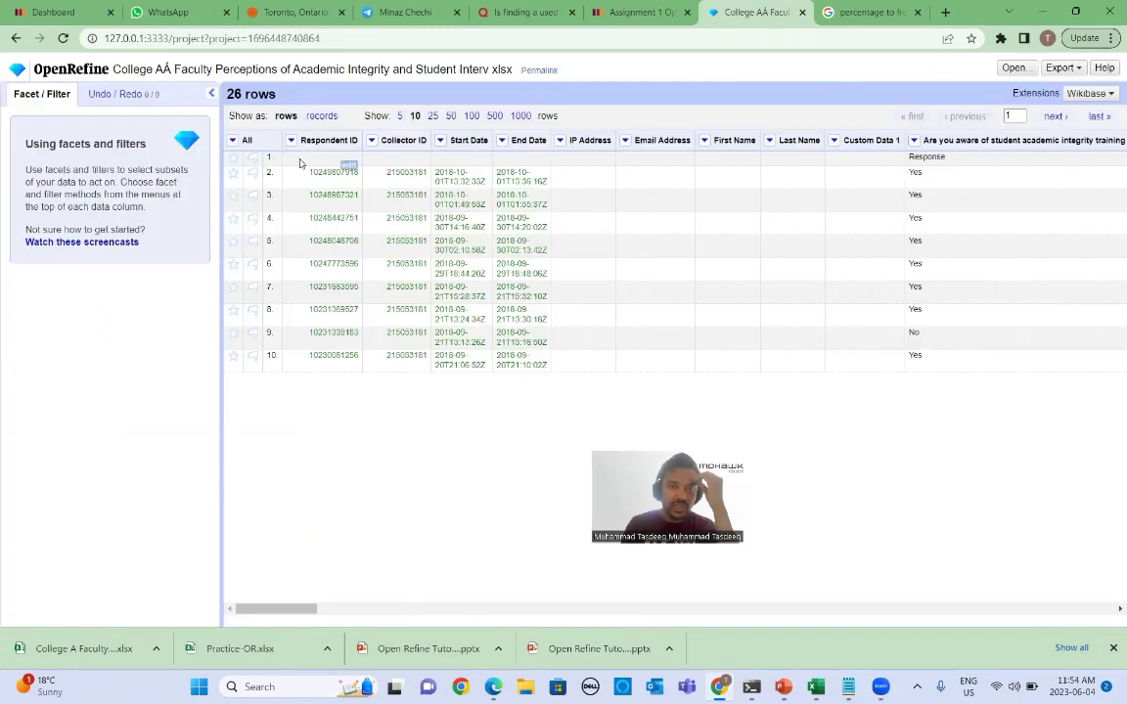
Step: Star the blank 'Response' label row and remove it through a starred-row facet, leaving 25 rows
mouse_move(299, 609)
mouse_down()
mouse_move(378, 608)
mouse_move(264, 599)
mouse_up()
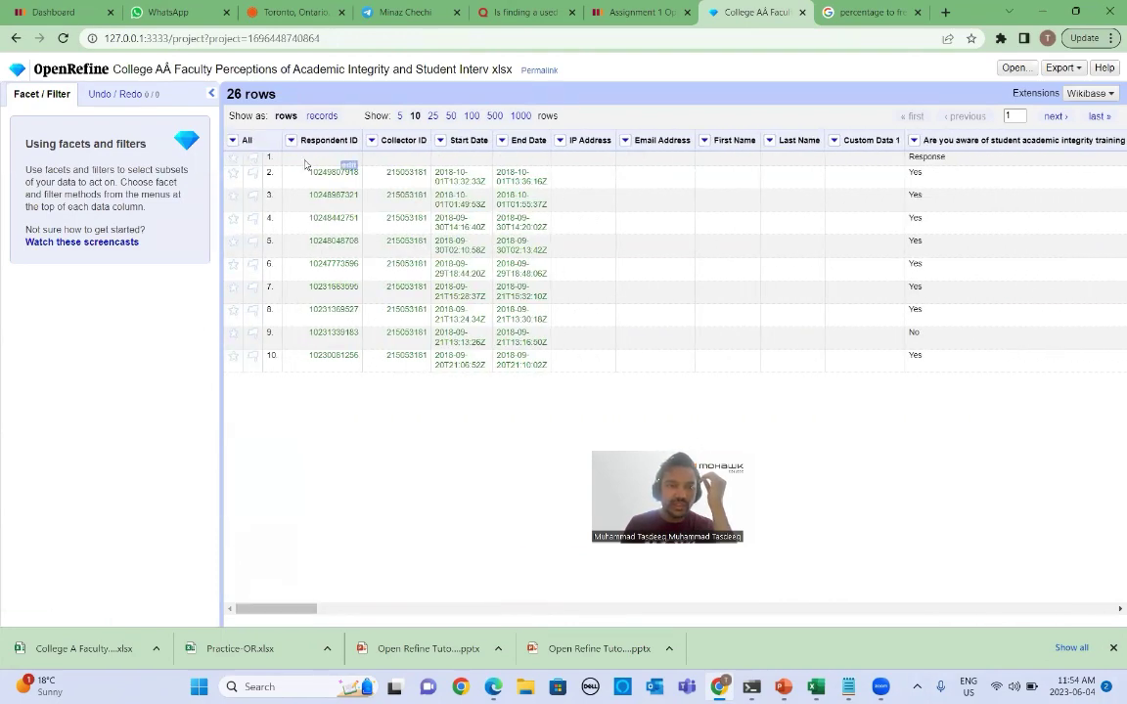
click(233, 159)
mouse_move(263, 179)
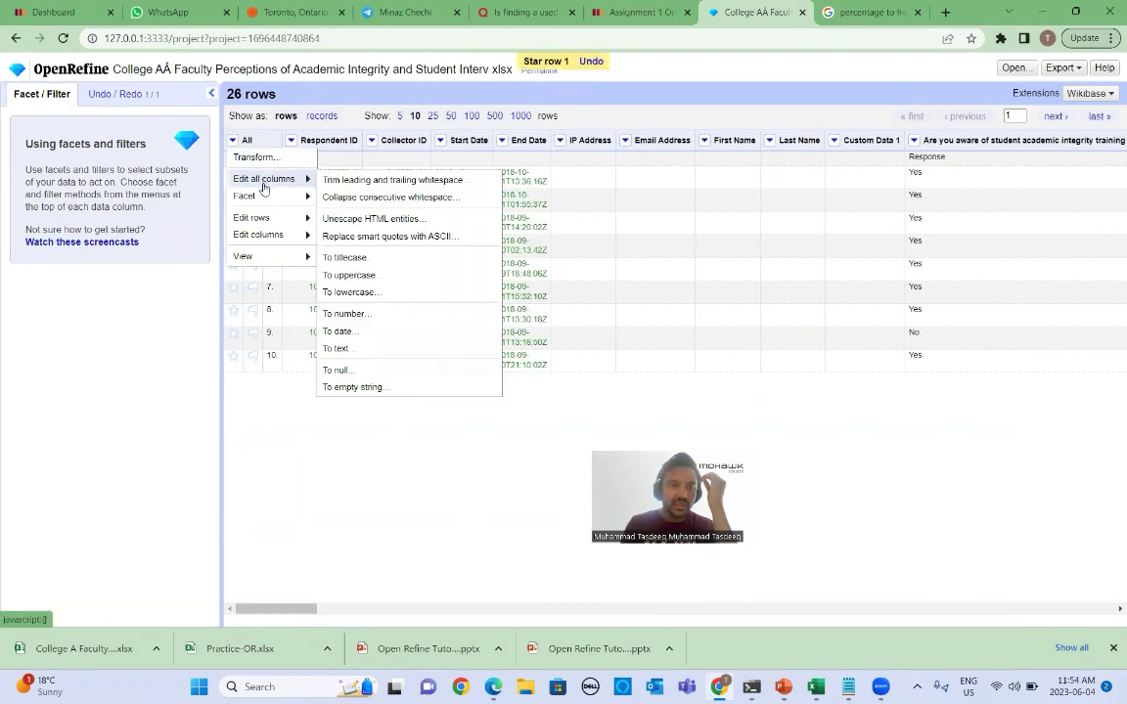
click(347, 196)
click(17, 190)
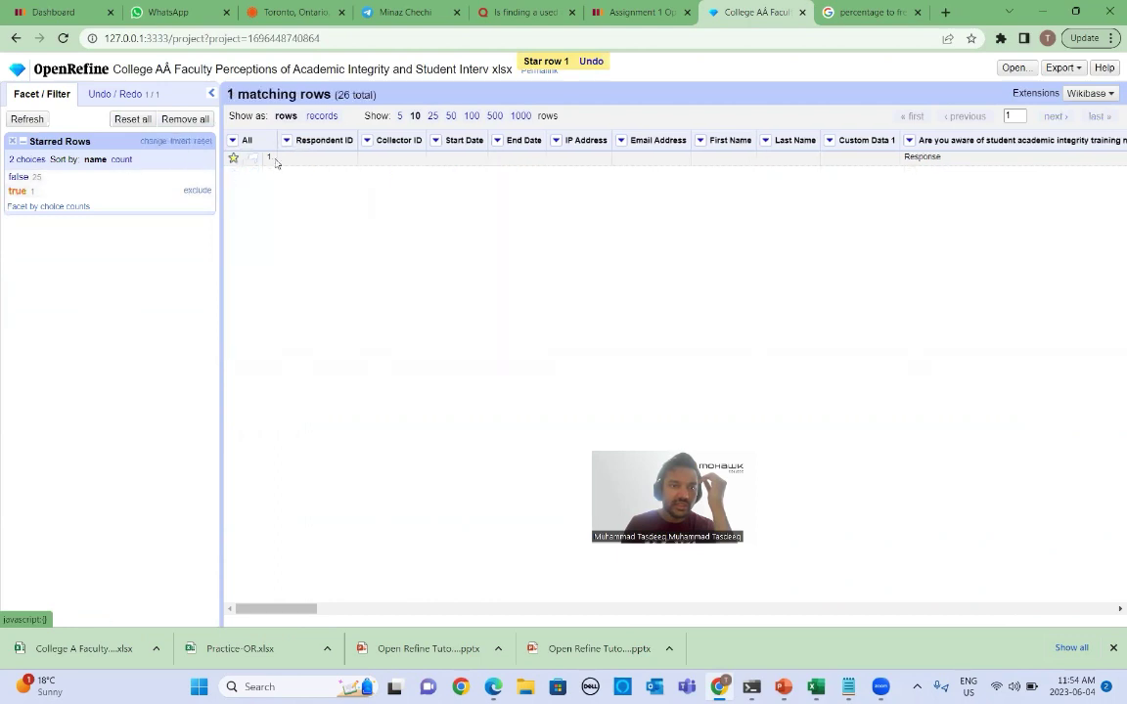
right_click(289, 167)
key(Escape)
click(233, 140)
mouse_move(251, 217)
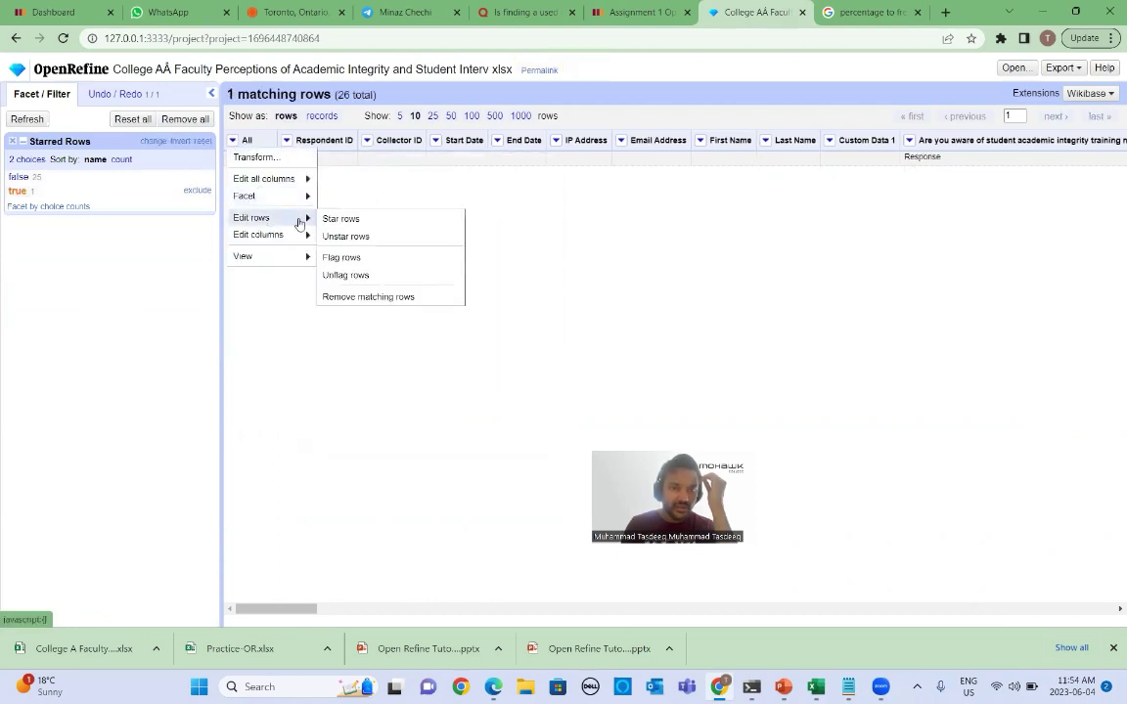
click(382, 298)
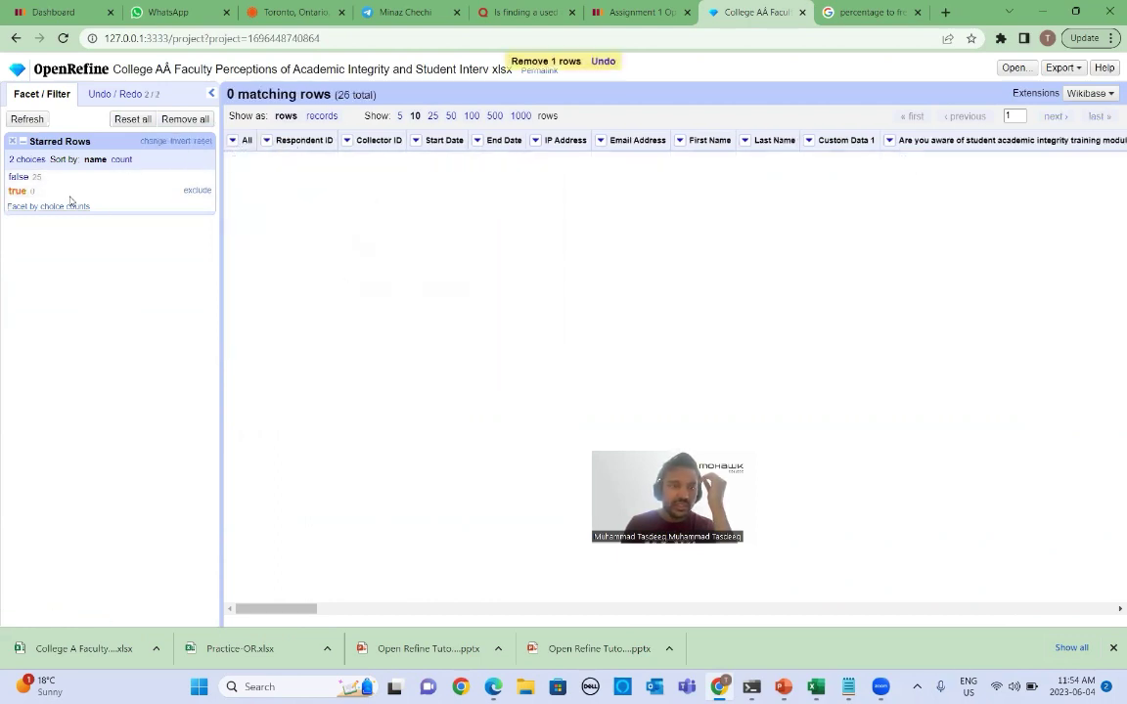
click(13, 142)
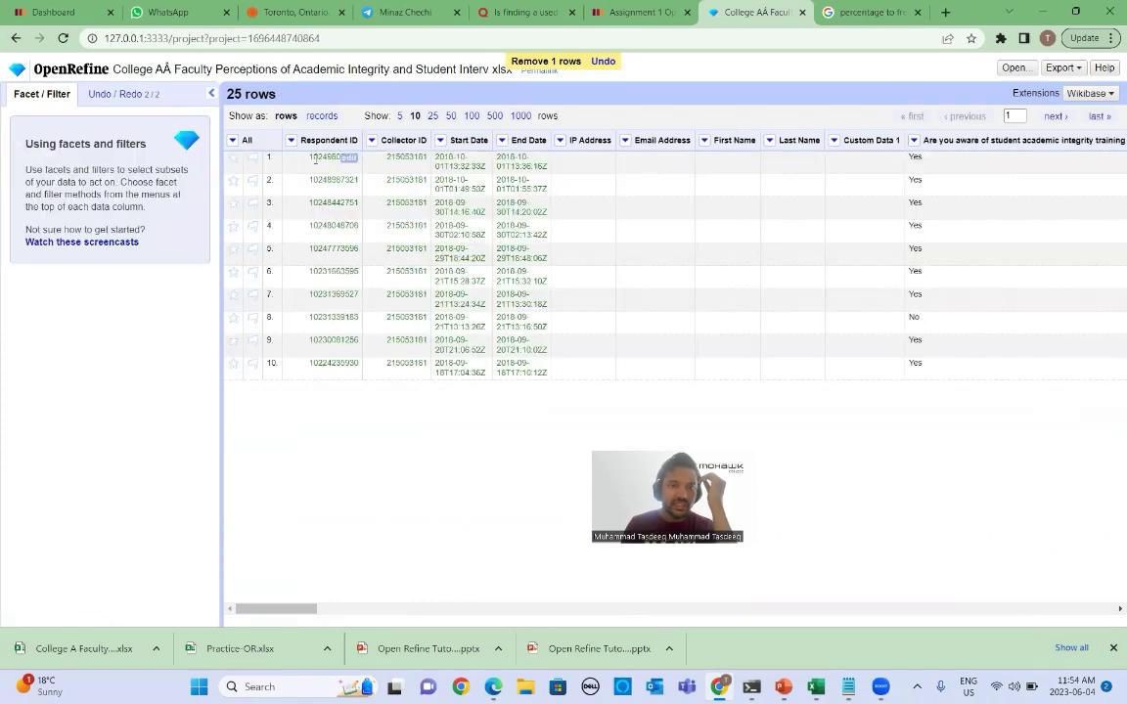
Step: Check with a text facet that Respondent ID holds 25 unique values
mouse_move(284, 609)
mouse_down()
mouse_move(357, 610)
mouse_move(281, 610)
mouse_up()
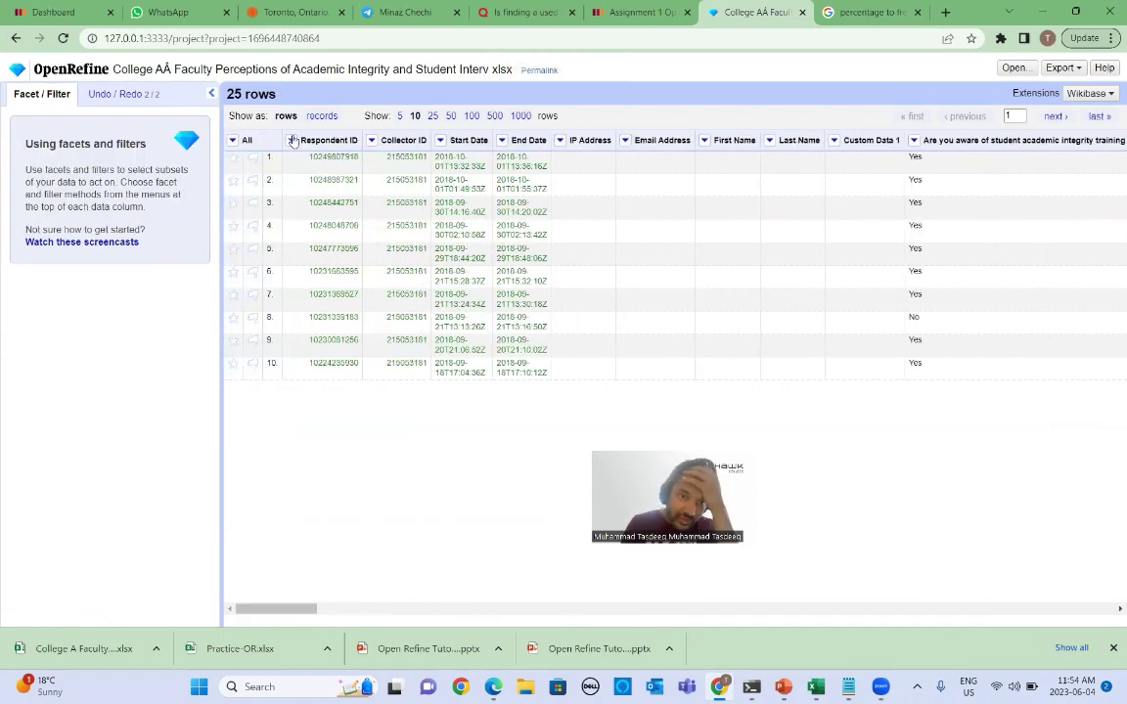
click(291, 139)
click(395, 158)
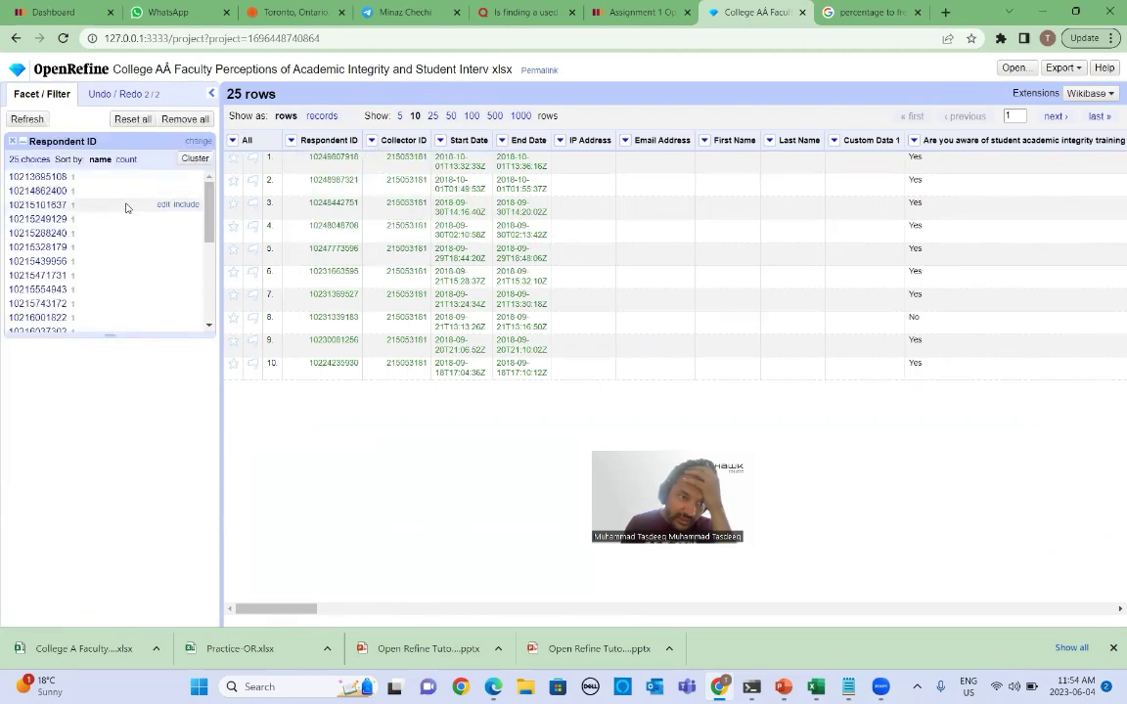
scroll(123, 224, down, 5)
scroll(71, 199, up, 5)
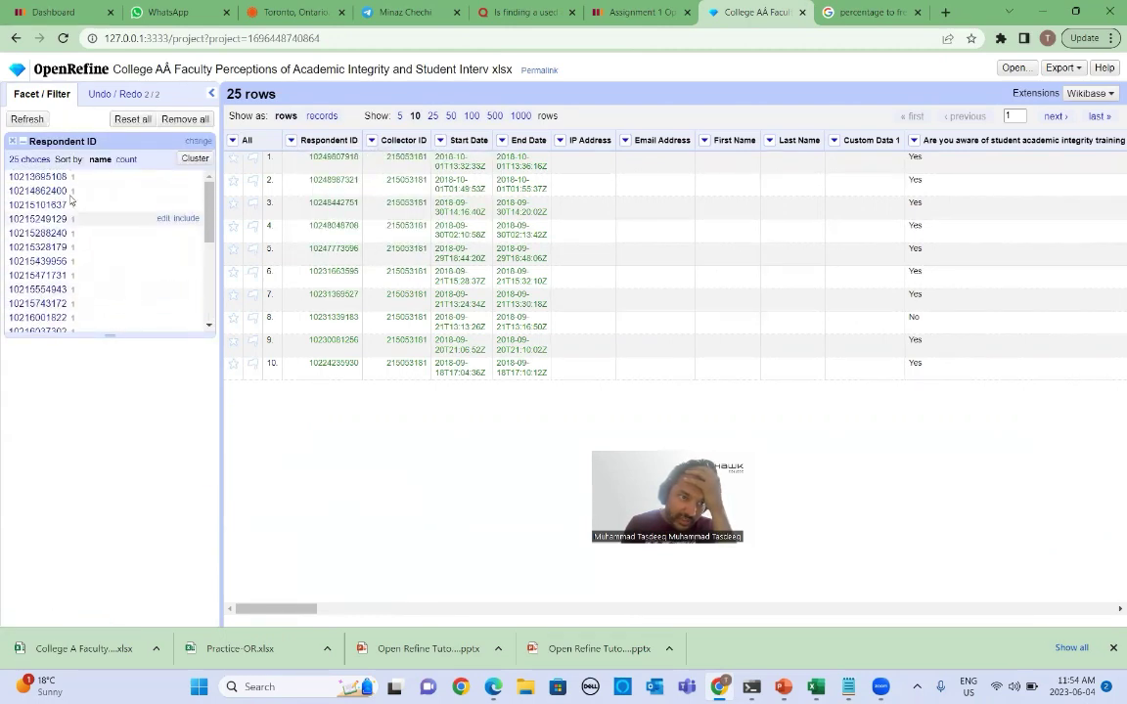
scroll(70, 200, down, 3)
scroll(71, 294, down, 3)
scroll(69, 301, up, 5)
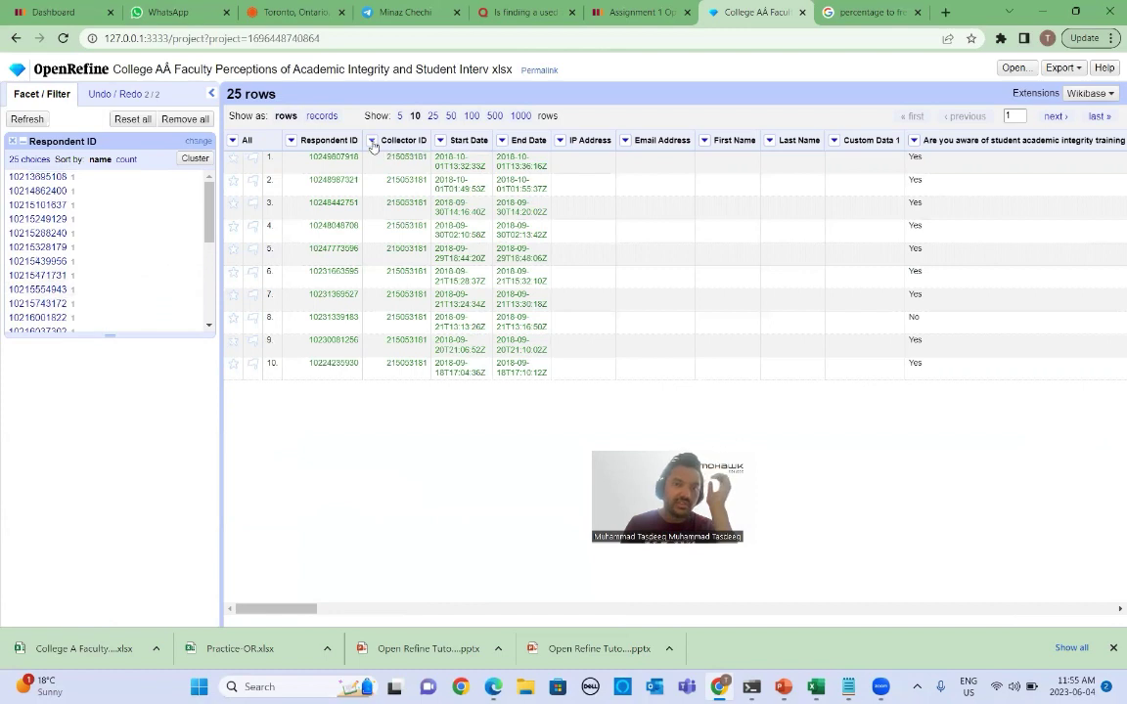
click(13, 141)
Step: Facet Collector ID (single value 215053181) and Start Date (25 distinct dates)
click(372, 140)
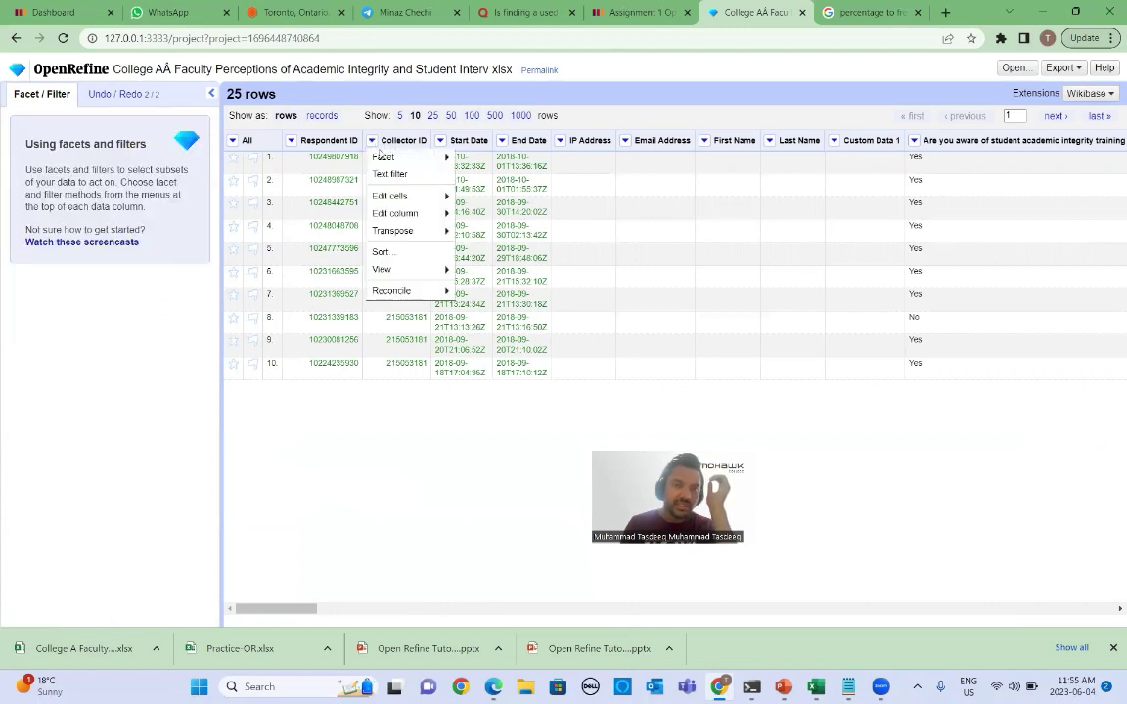
click(478, 159)
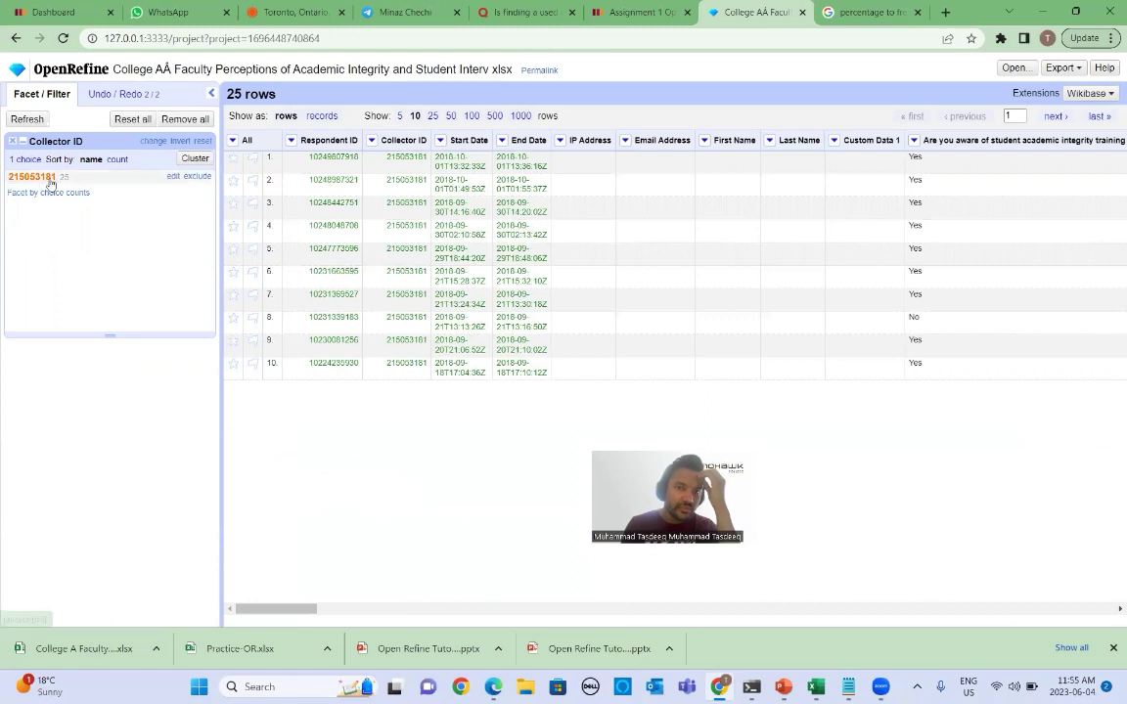
click(440, 140)
mouse_move(452, 158)
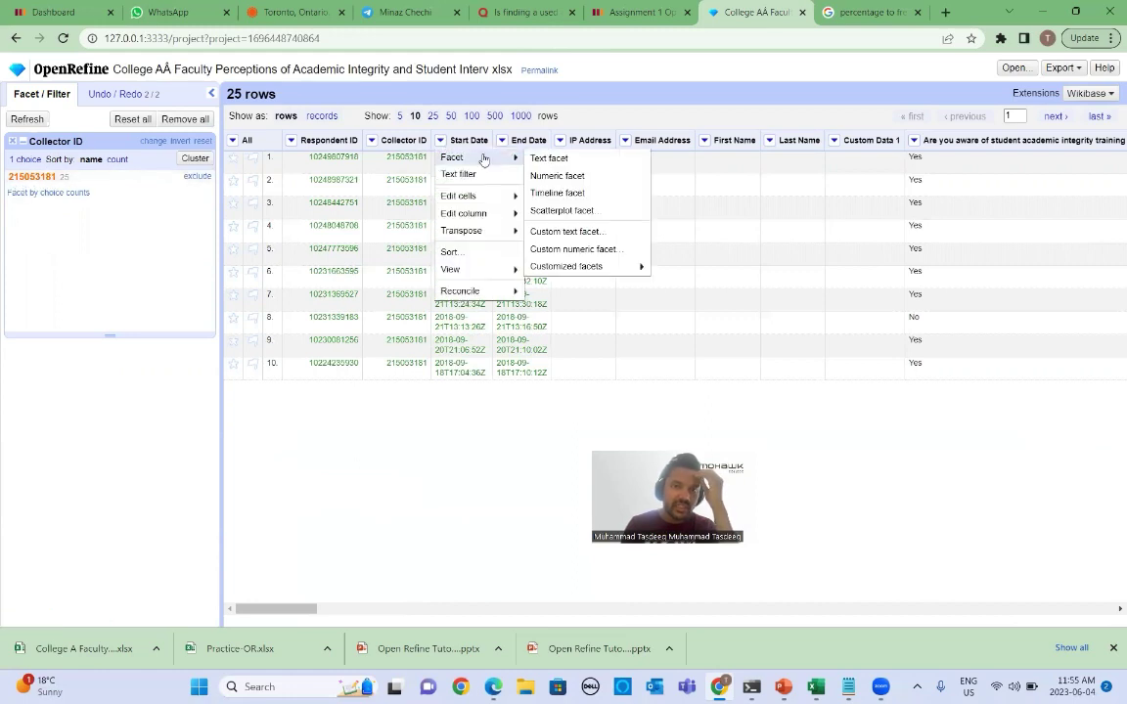
click(544, 161)
click(12, 140)
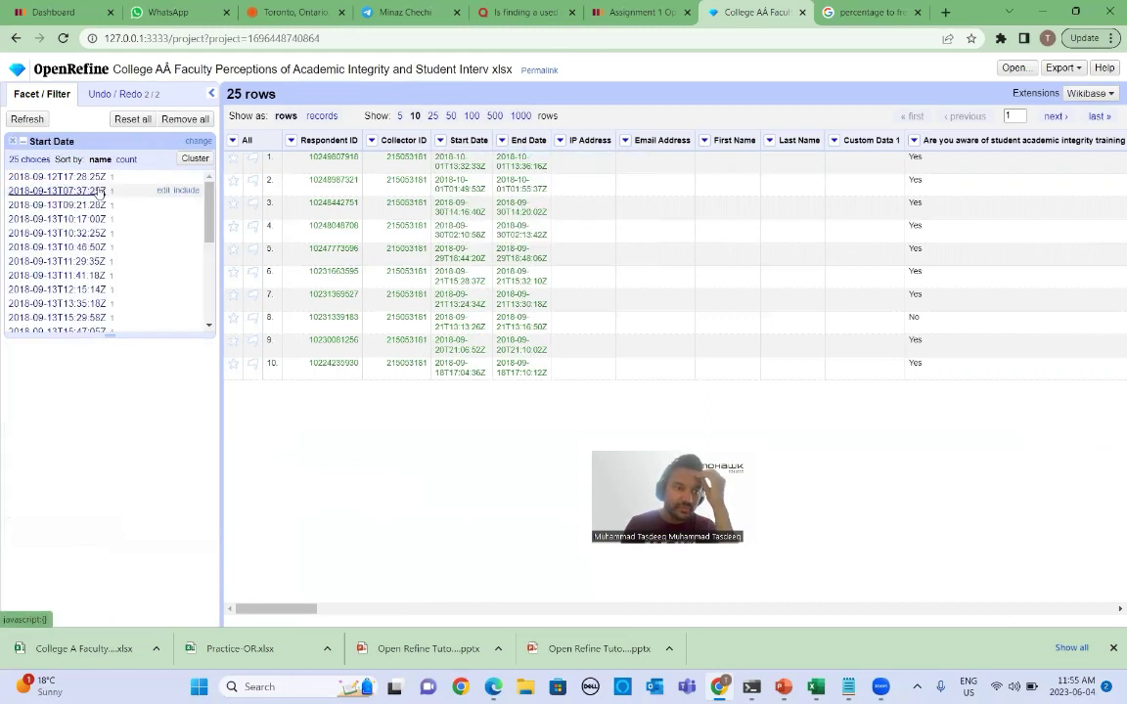
scroll(123, 204, down, 1)
scroll(125, 213, down, 2)
scroll(125, 225, up, 5)
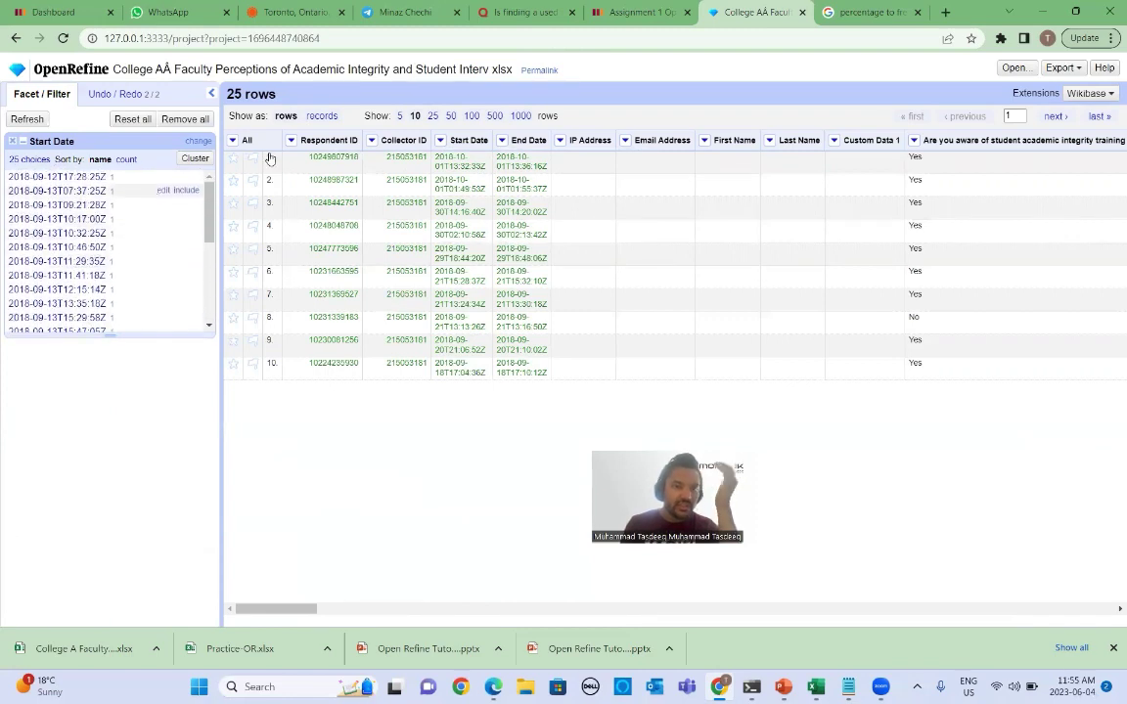
click(11, 141)
Step: Inspect the End Date and IP Address values with text facets
click(502, 140)
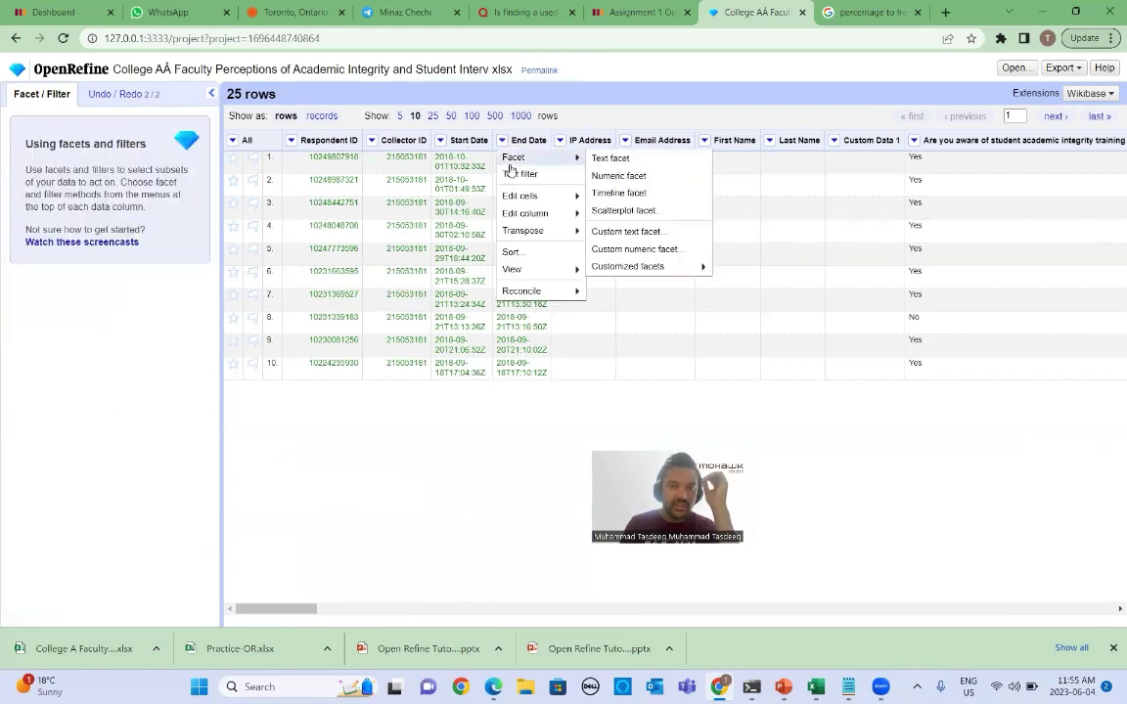
click(587, 158)
scroll(90, 200, down, 2)
scroll(92, 195, up, 2)
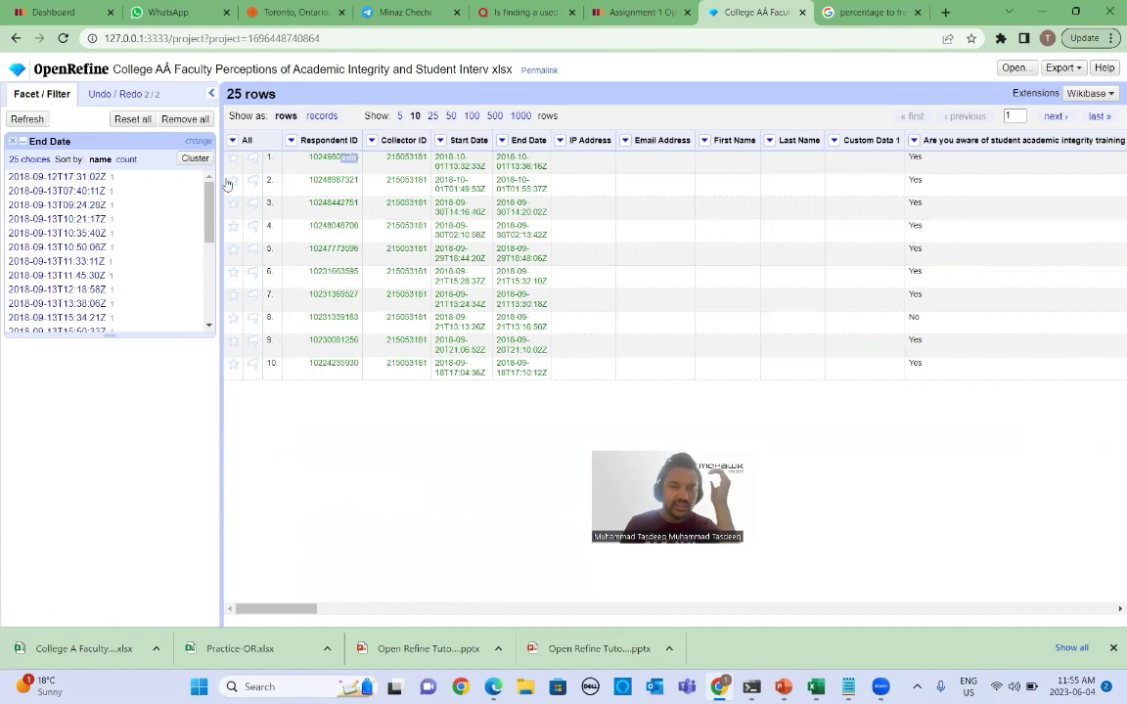
click(11, 141)
click(559, 139)
click(659, 157)
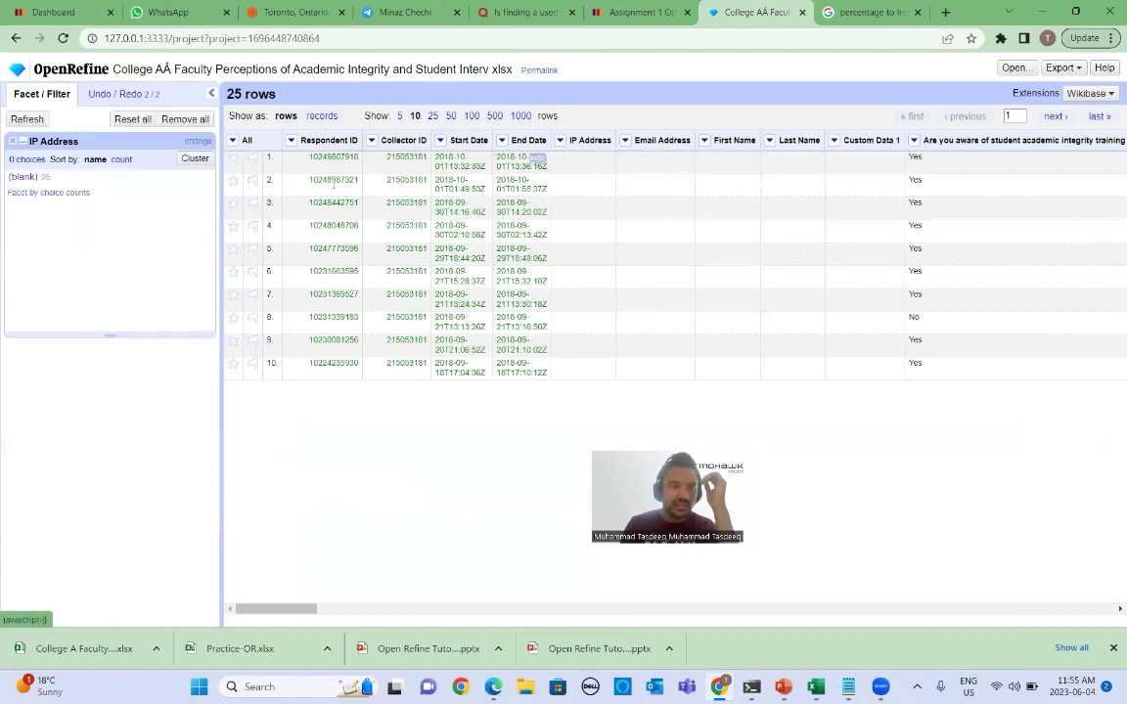
click(12, 141)
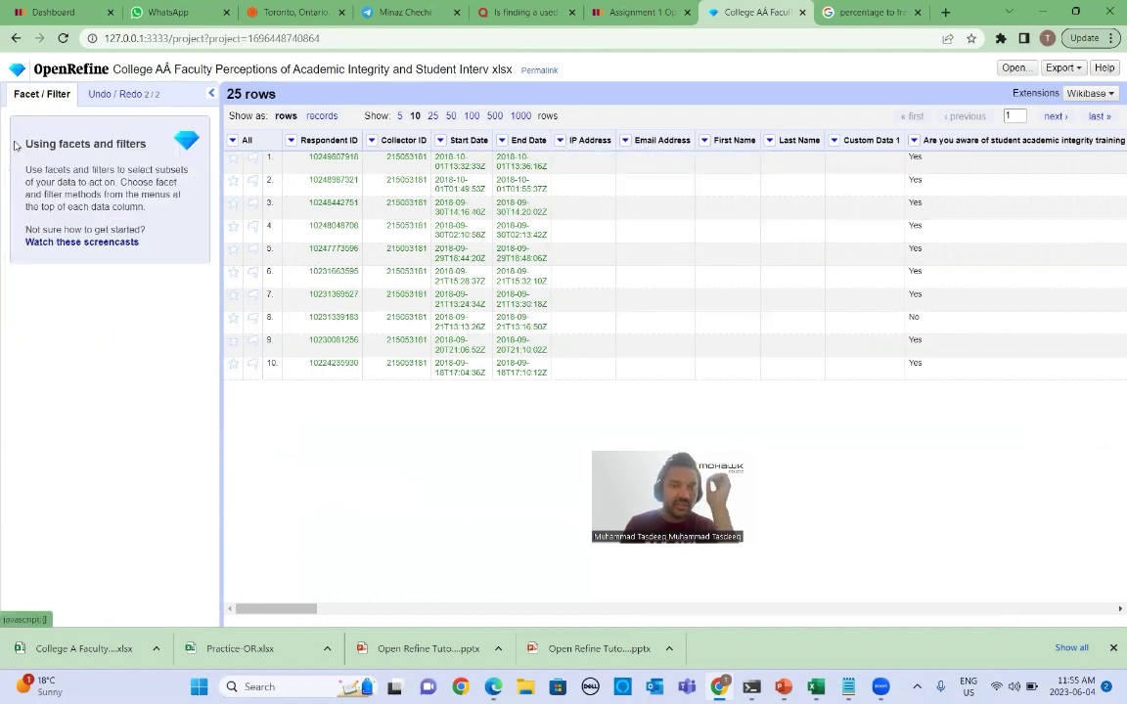
Step: Confirm via text facets that Email Address, First Name, Last Name and Custom Data 1 are all blank
click(625, 140)
click(736, 157)
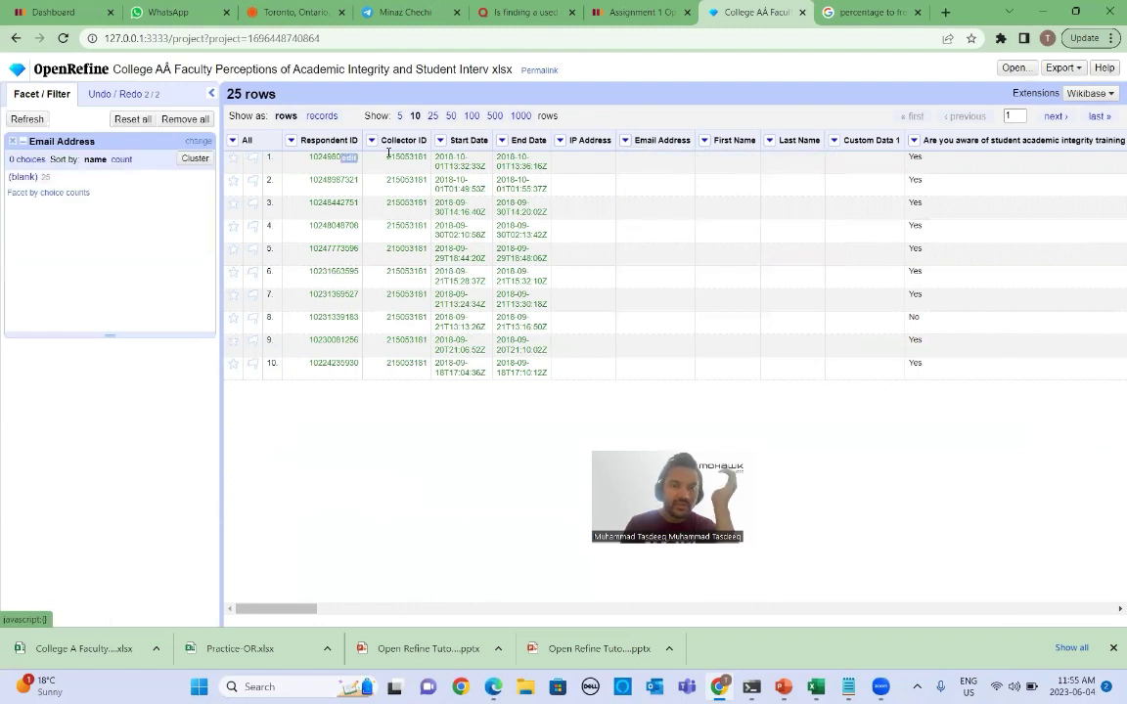
click(11, 141)
click(705, 140)
click(812, 156)
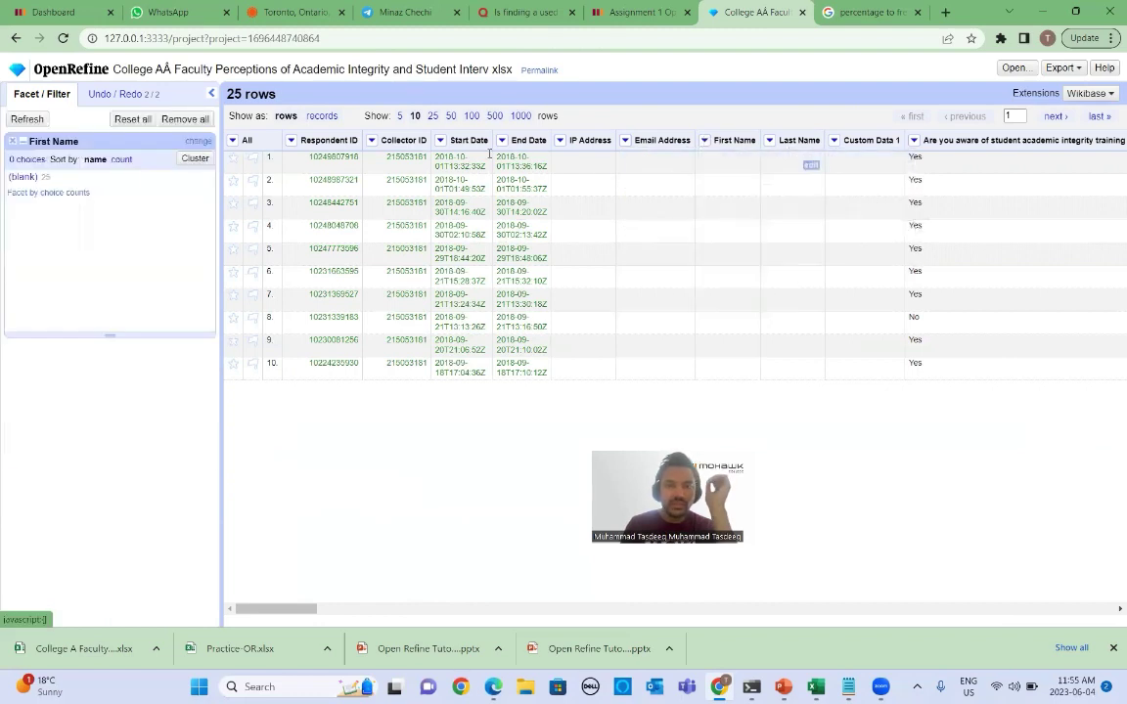
click(12, 141)
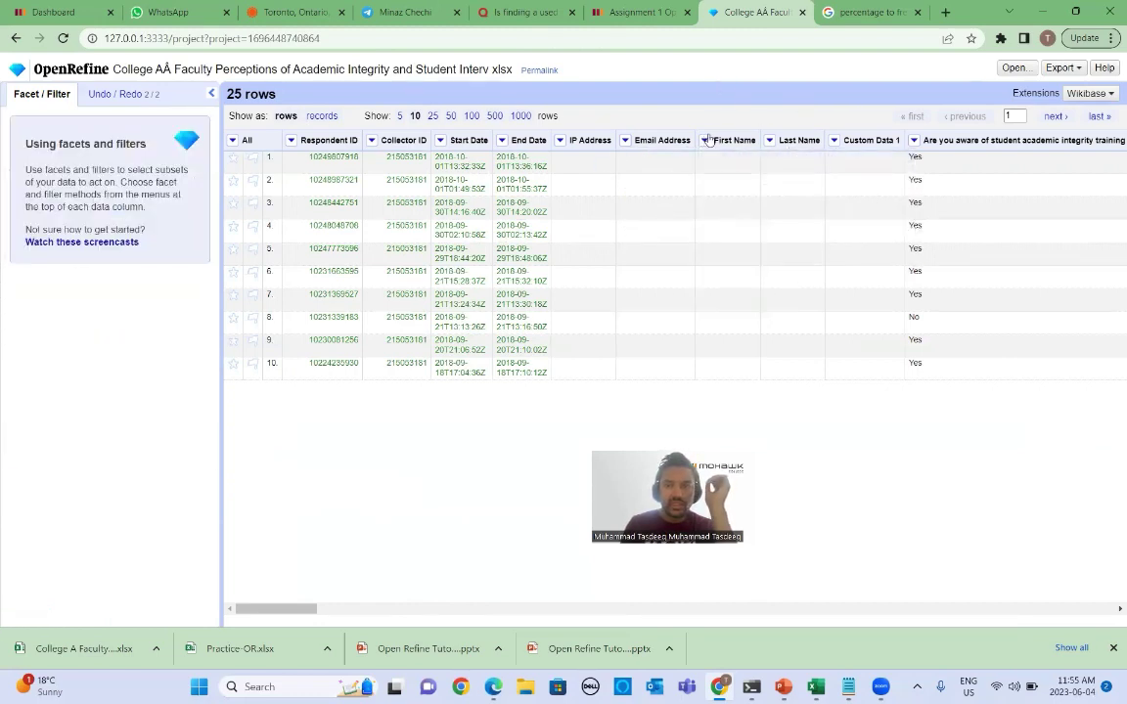
click(769, 140)
click(877, 156)
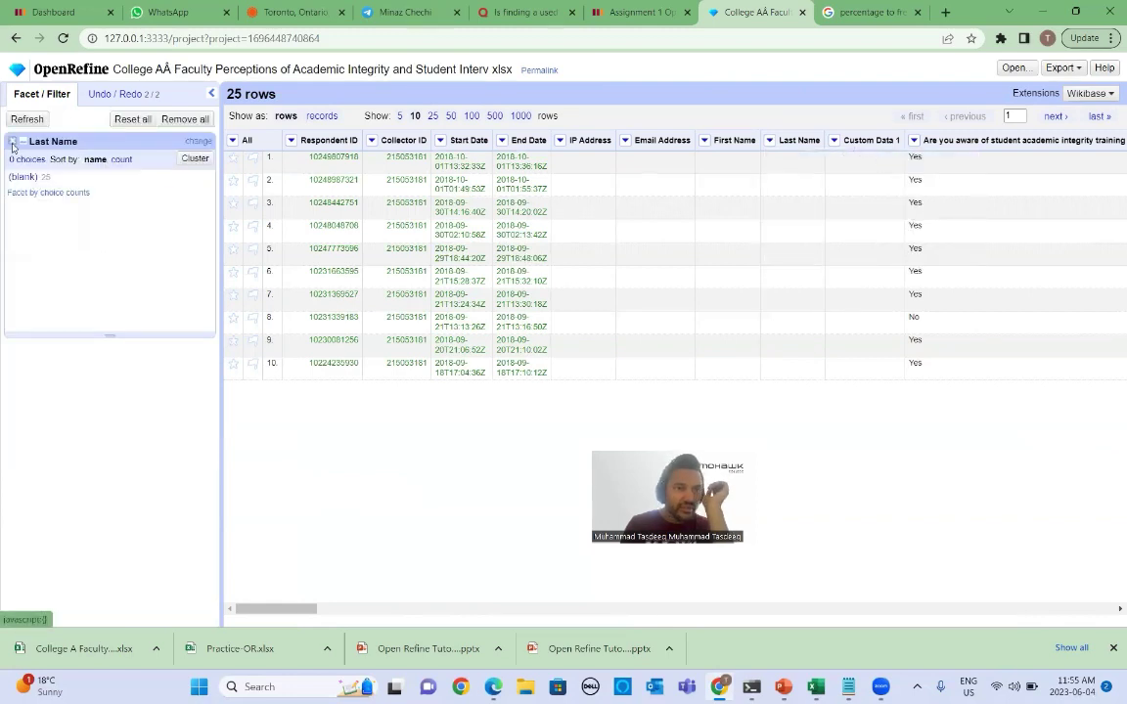
click(11, 140)
click(834, 140)
click(943, 156)
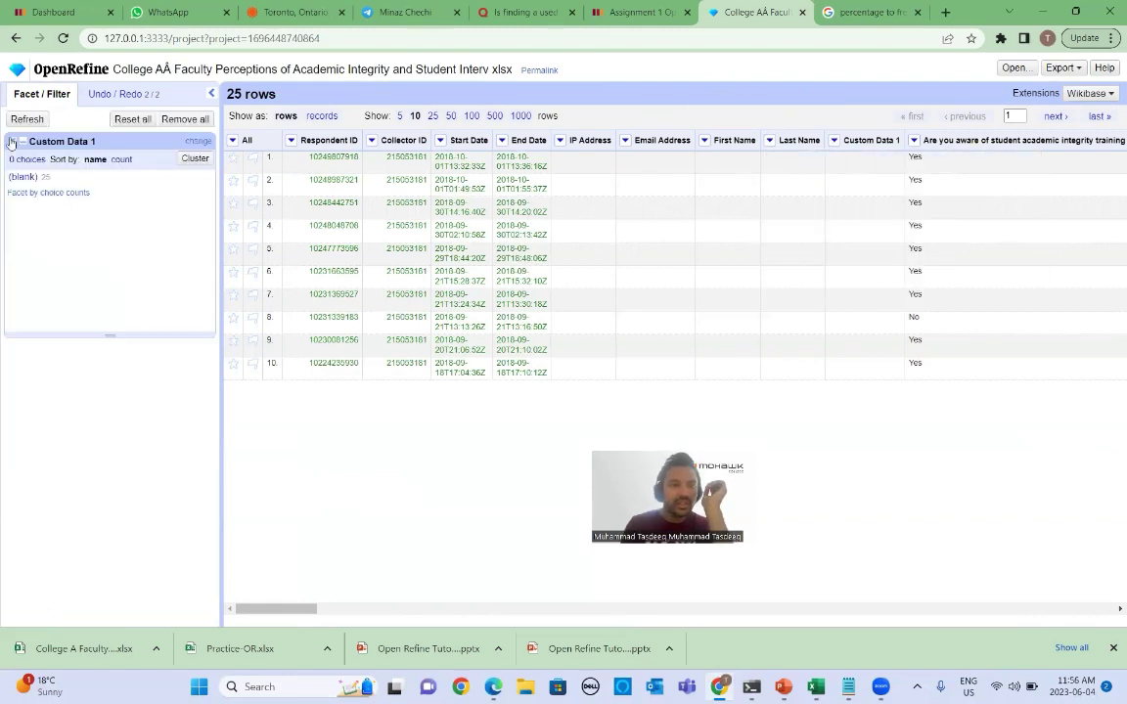
click(12, 141)
drag(301, 609, 353, 608)
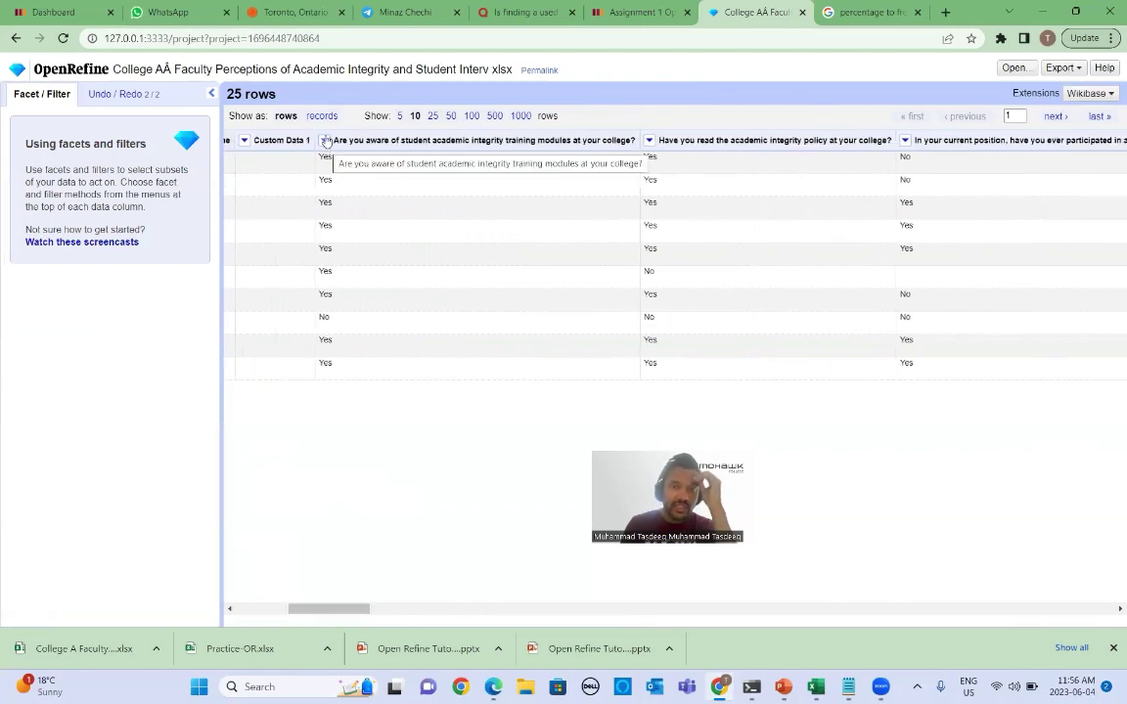
Step: Consult the data dictionary, then facet the 'Are you aware' and 'Have you read' columns
click(891, 626)
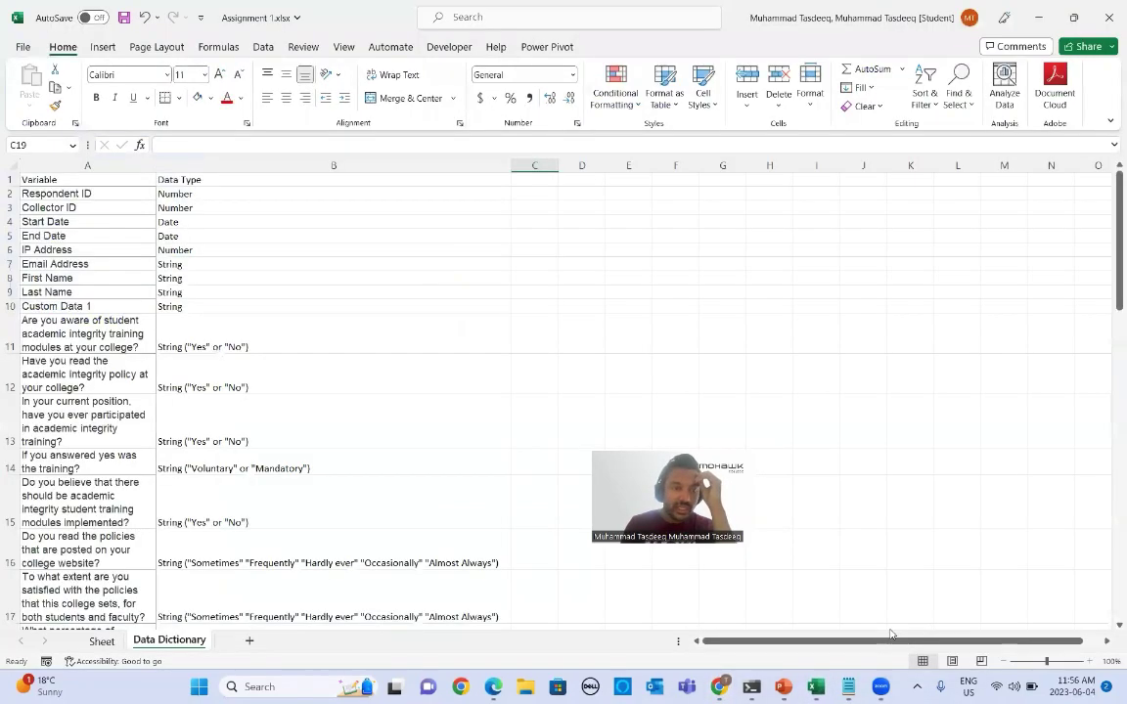
mouse_move(719, 687)
click(762, 635)
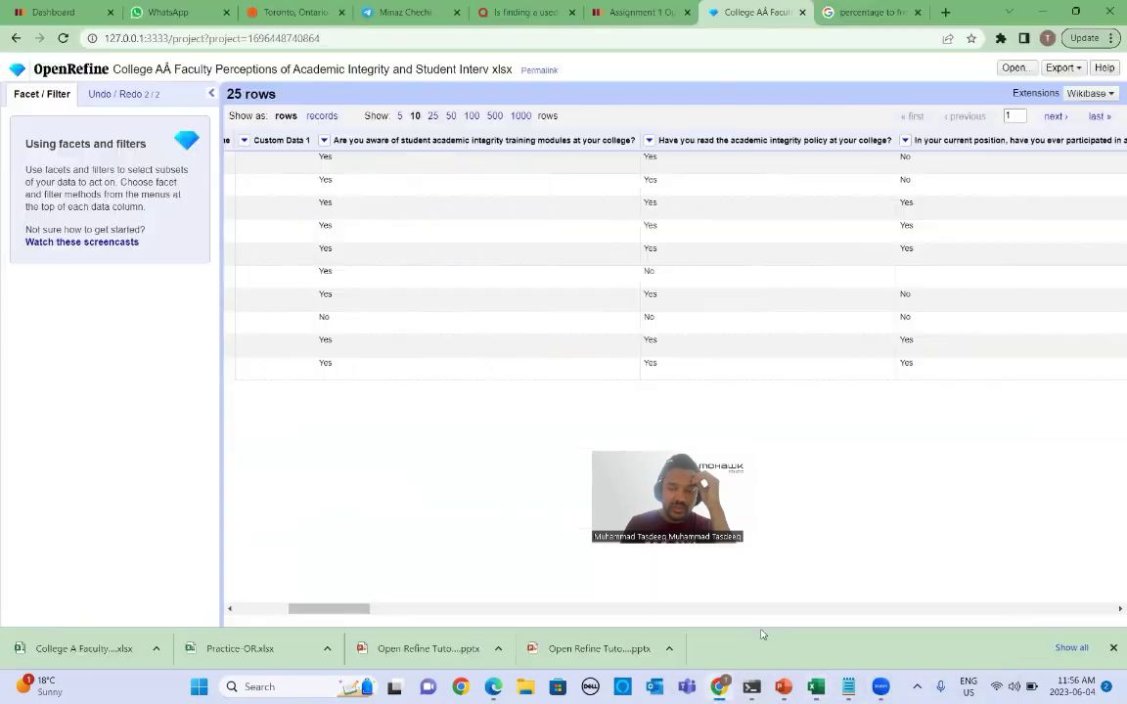
click(324, 140)
click(450, 157)
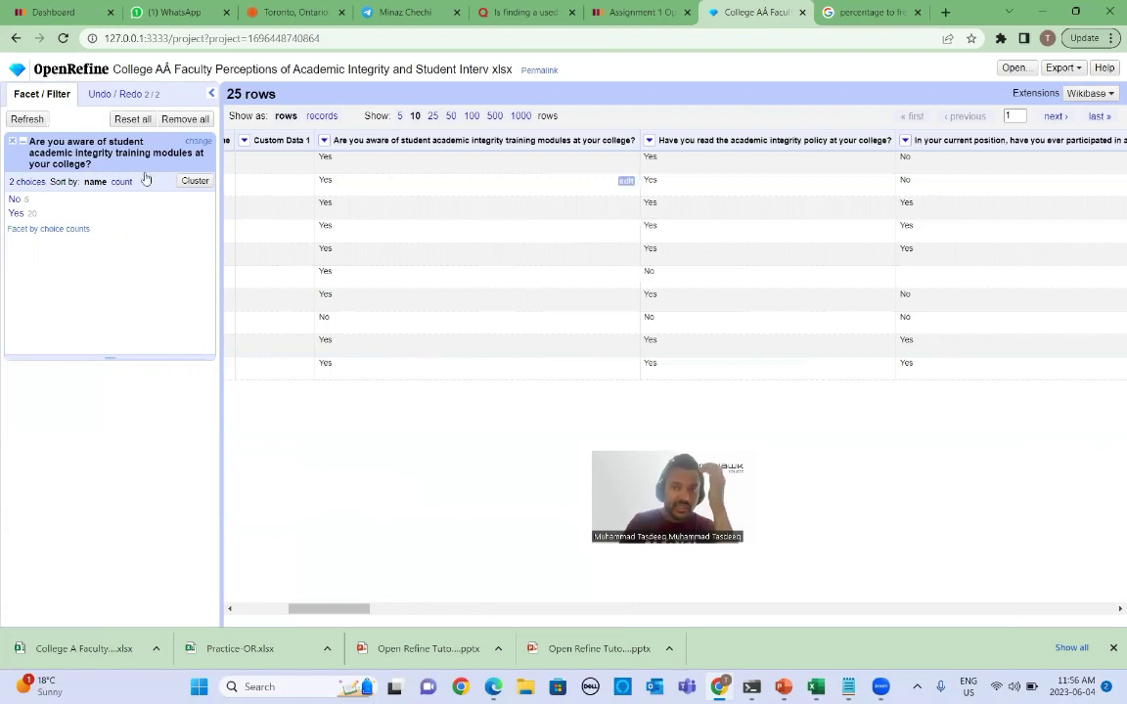
mouse_move(774, 140)
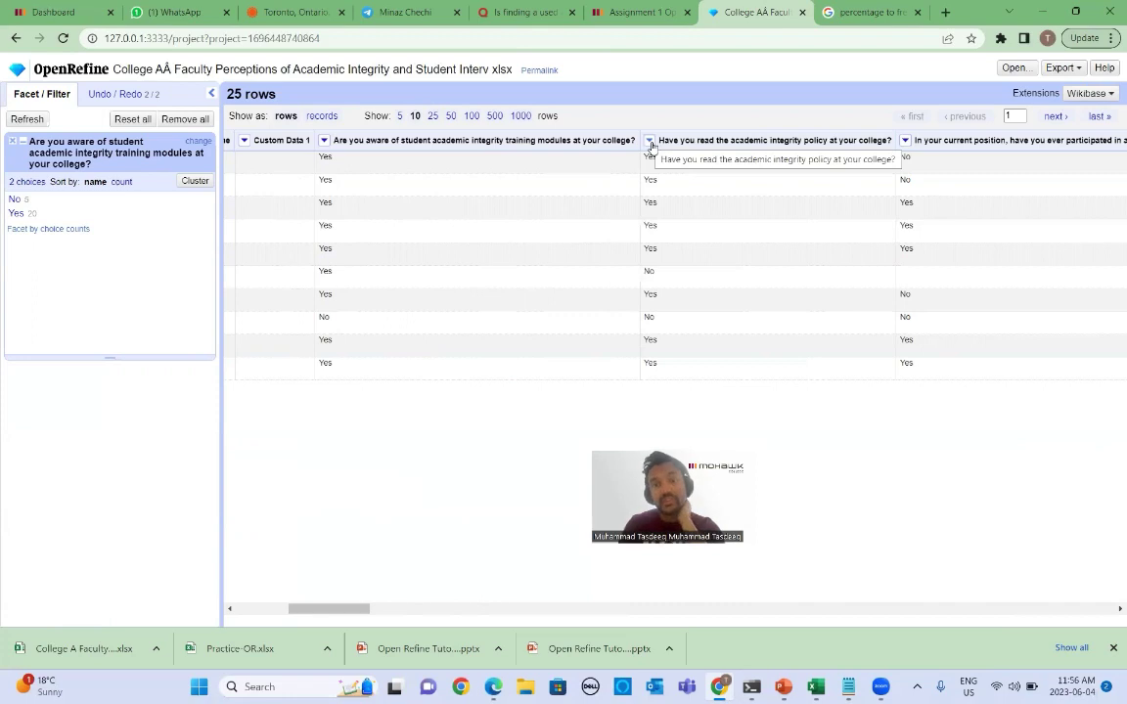
click(650, 141)
click(755, 157)
click(12, 141)
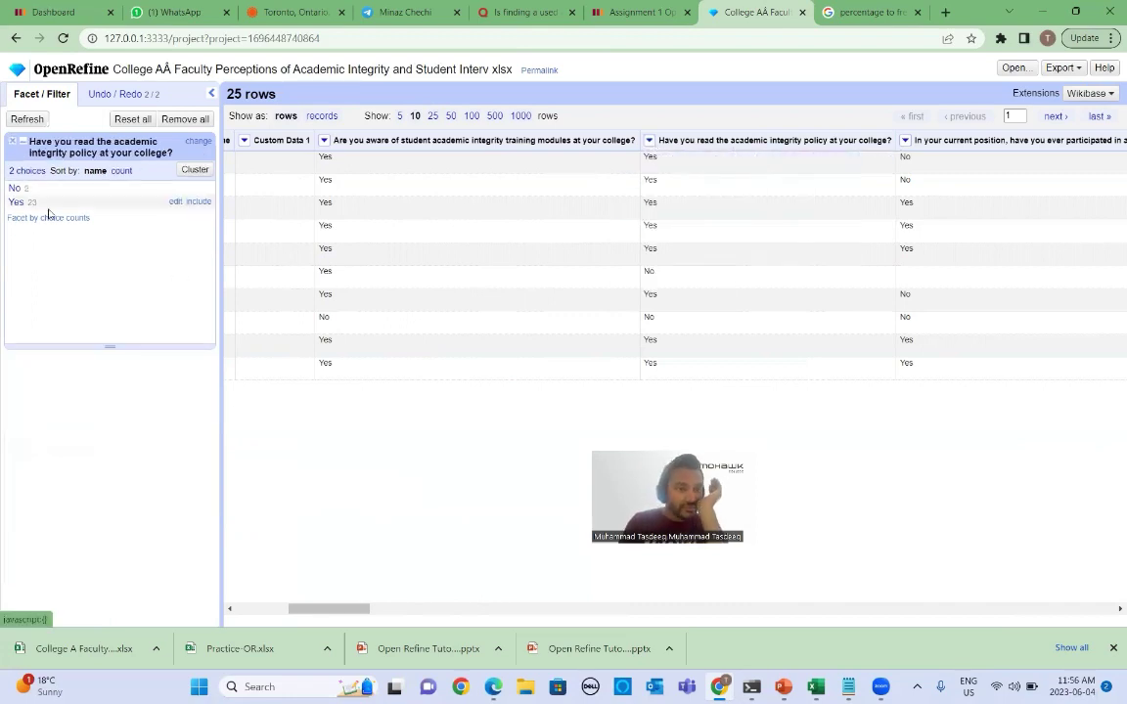
click(11, 141)
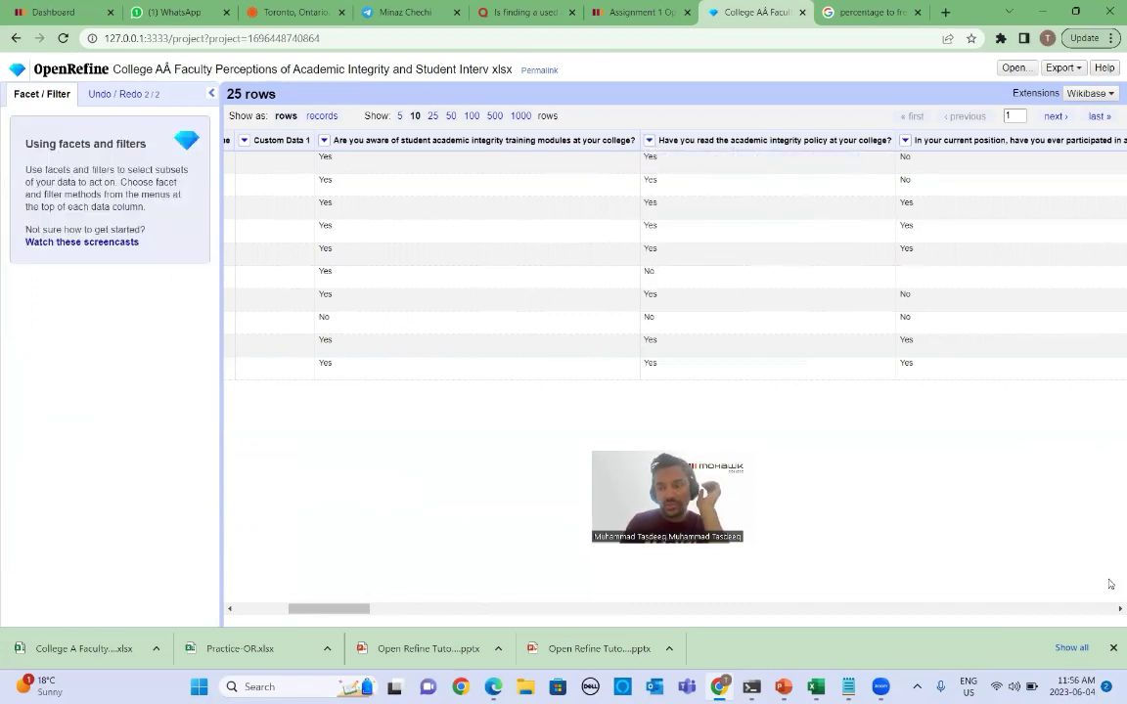
Step: Review answer counts for the participated-in-training and training-type columns with text facets
click(1119, 609)
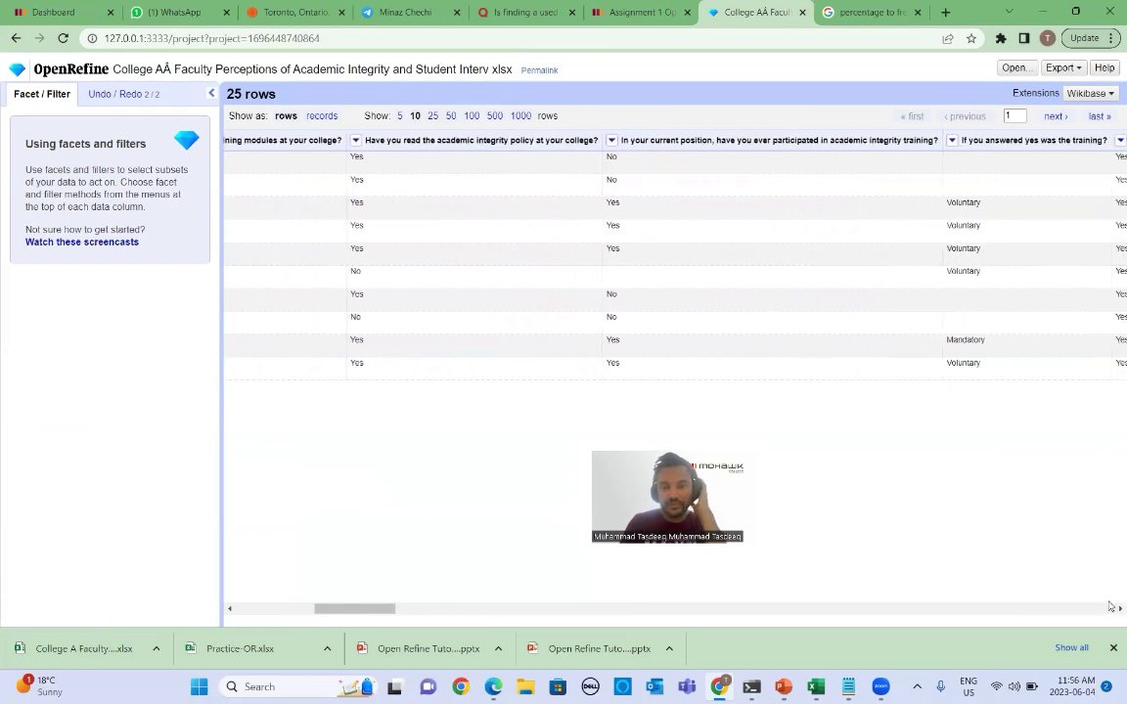
click(1015, 687)
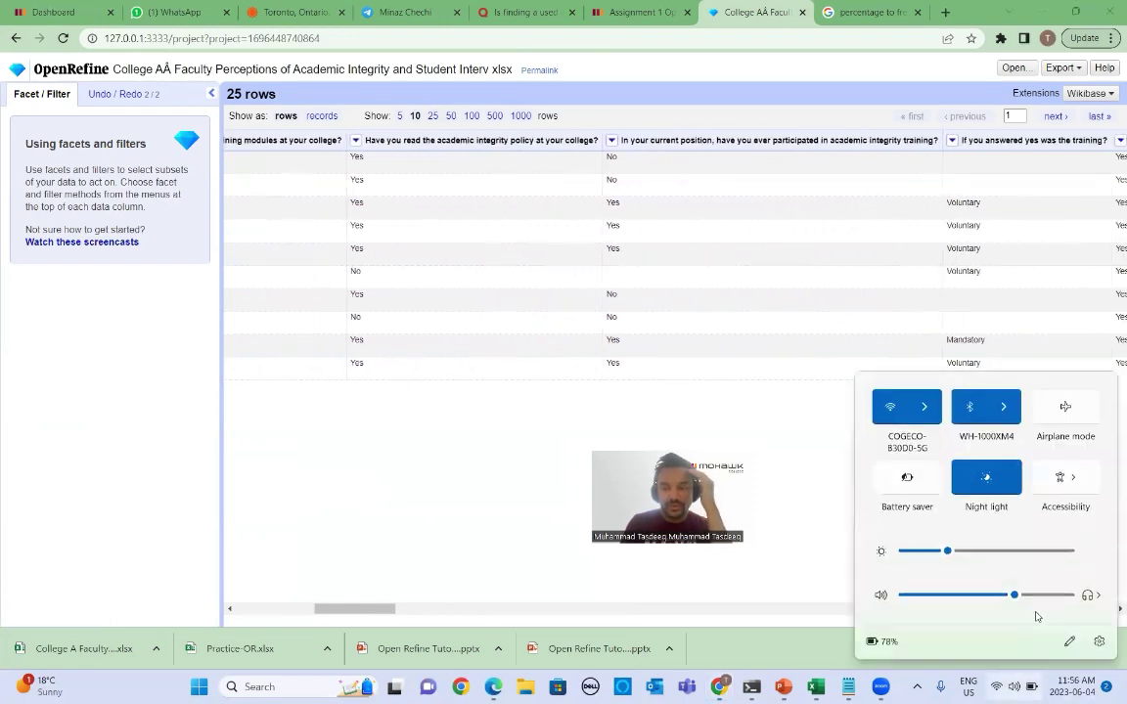
click(610, 143)
click(710, 157)
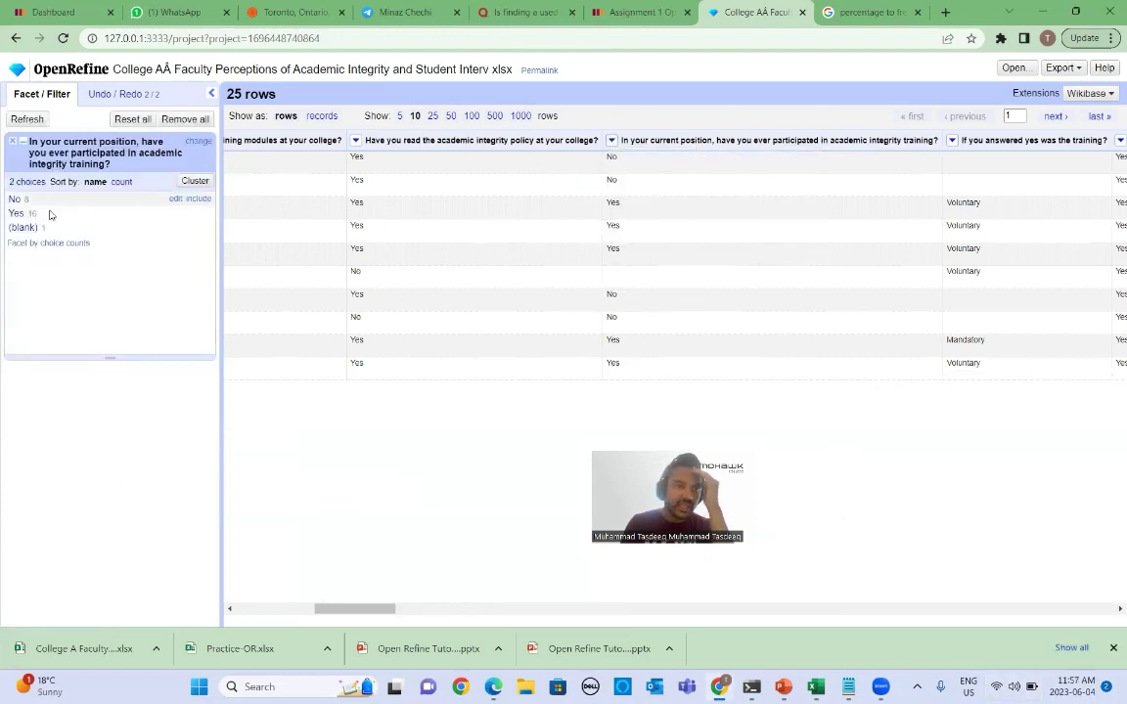
click(12, 141)
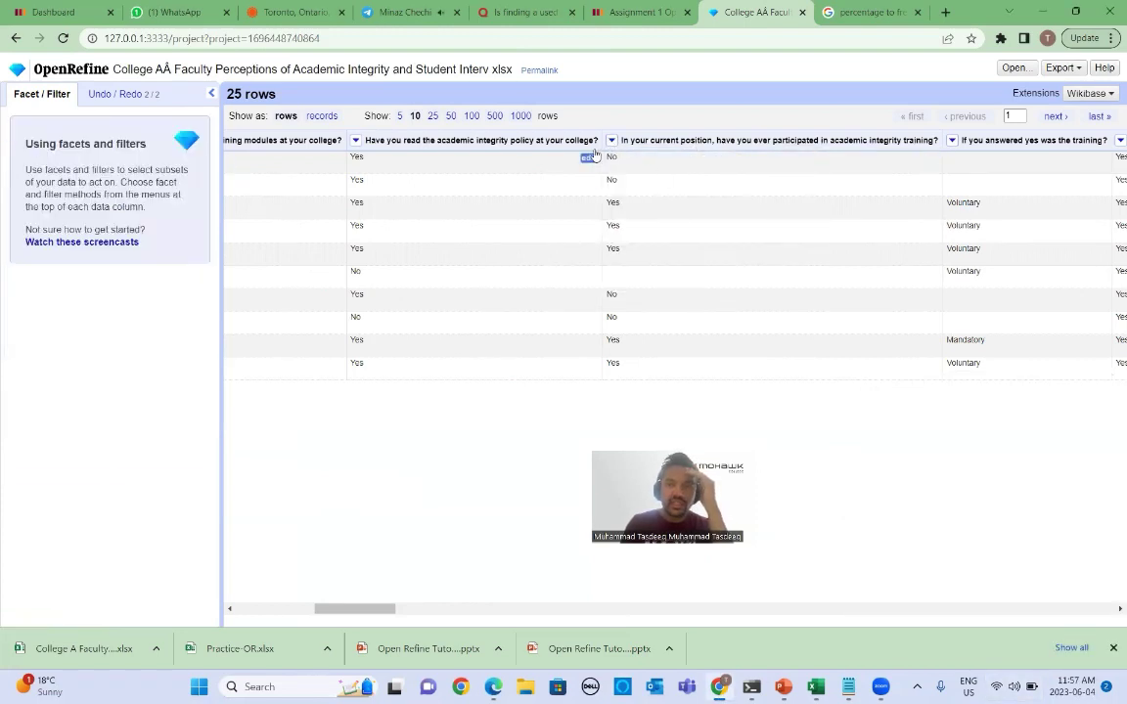
click(951, 140)
mouse_move(986, 157)
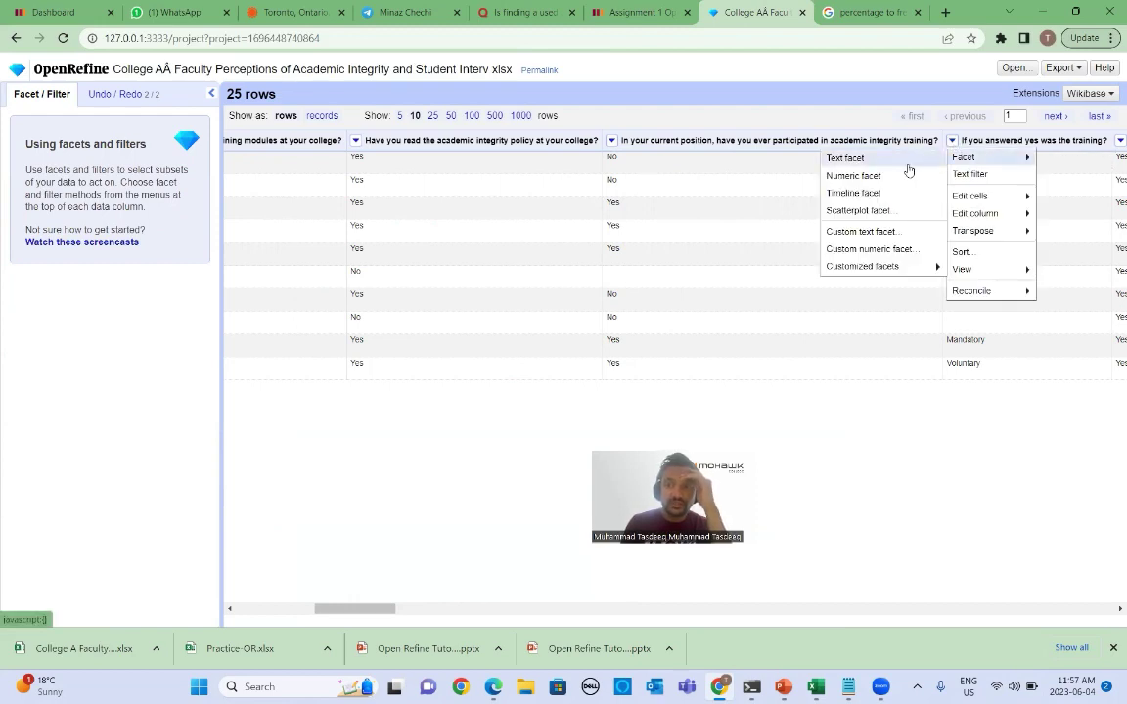
click(909, 170)
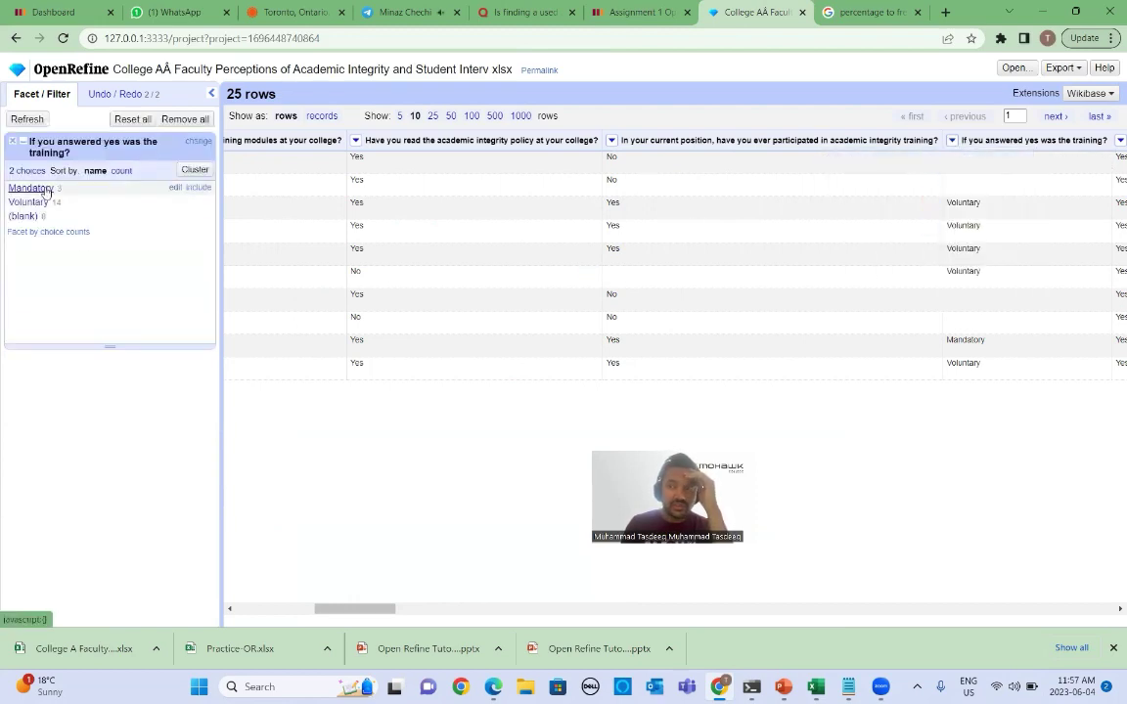
click(12, 141)
Step: Review the 'Do you believe' column's answer counts with a text facet
drag(369, 609, 424, 609)
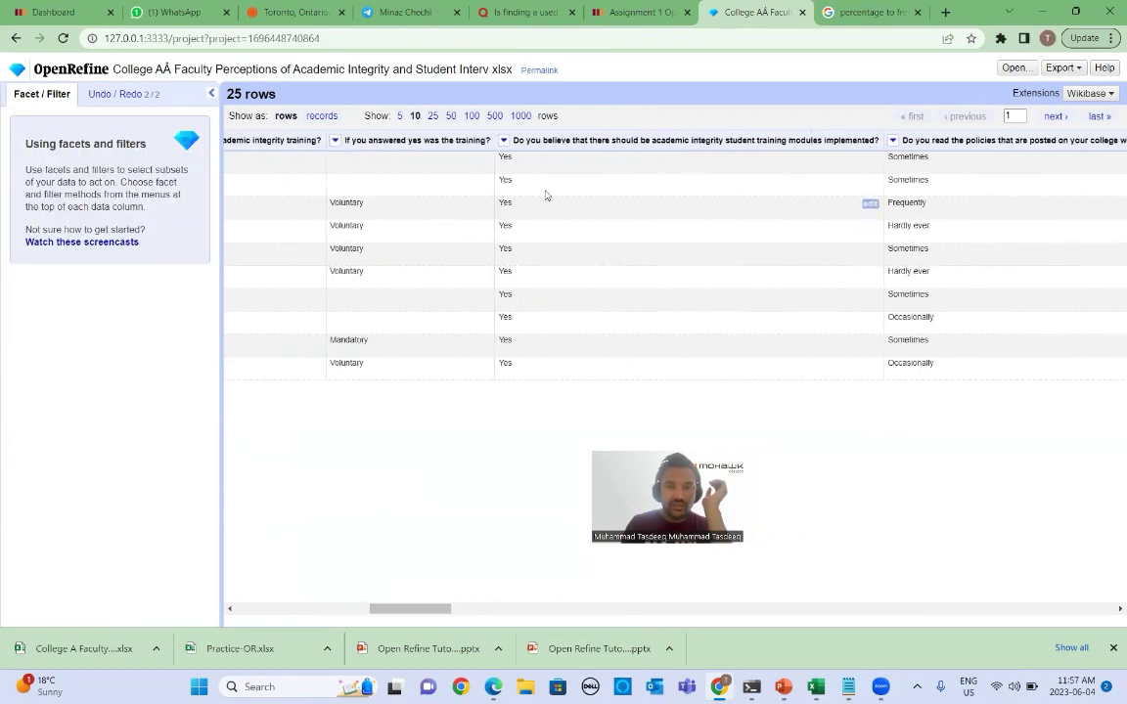
click(504, 140)
click(618, 157)
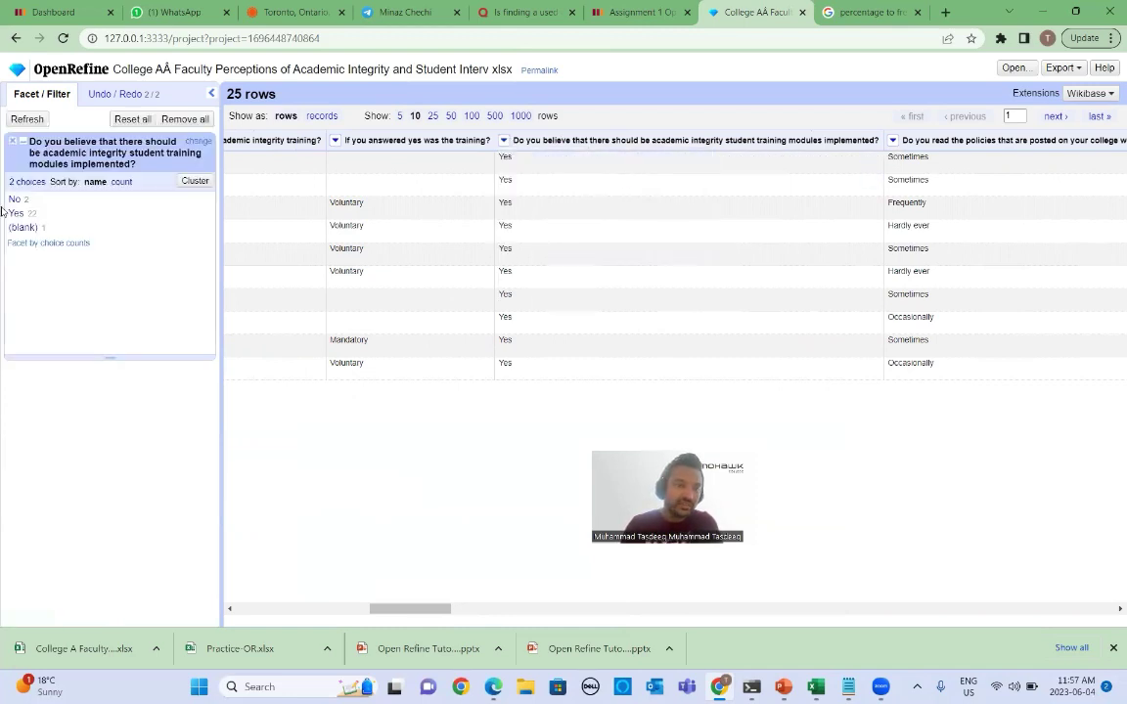
click(11, 141)
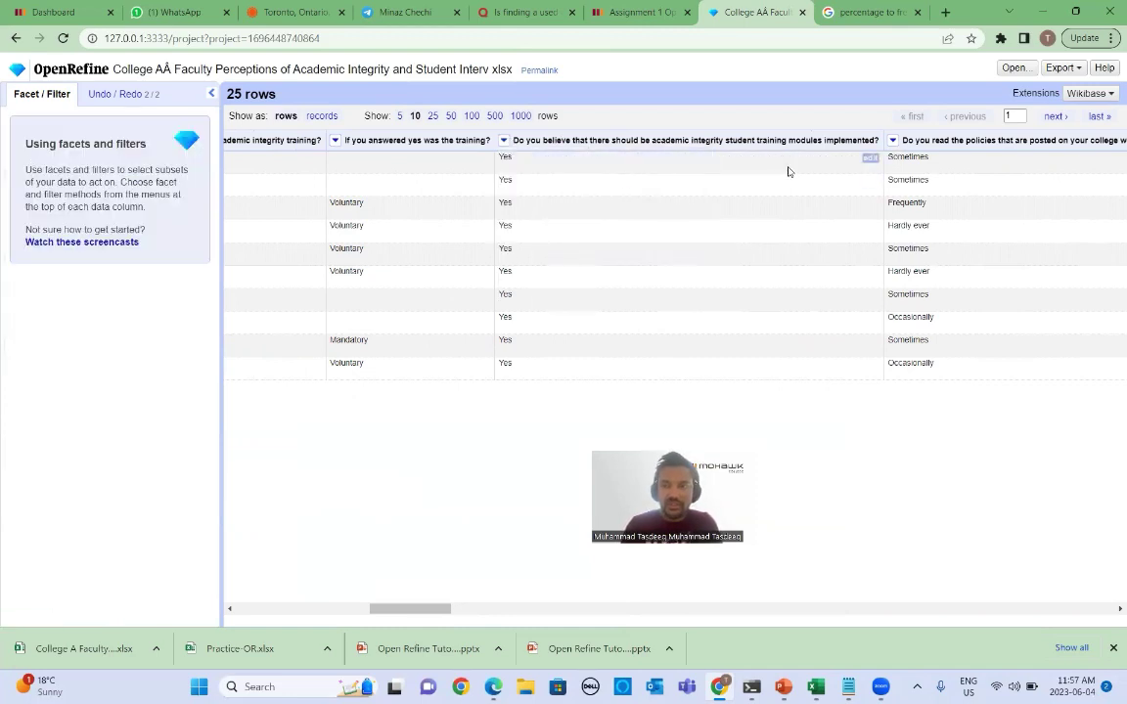
drag(430, 609, 481, 536)
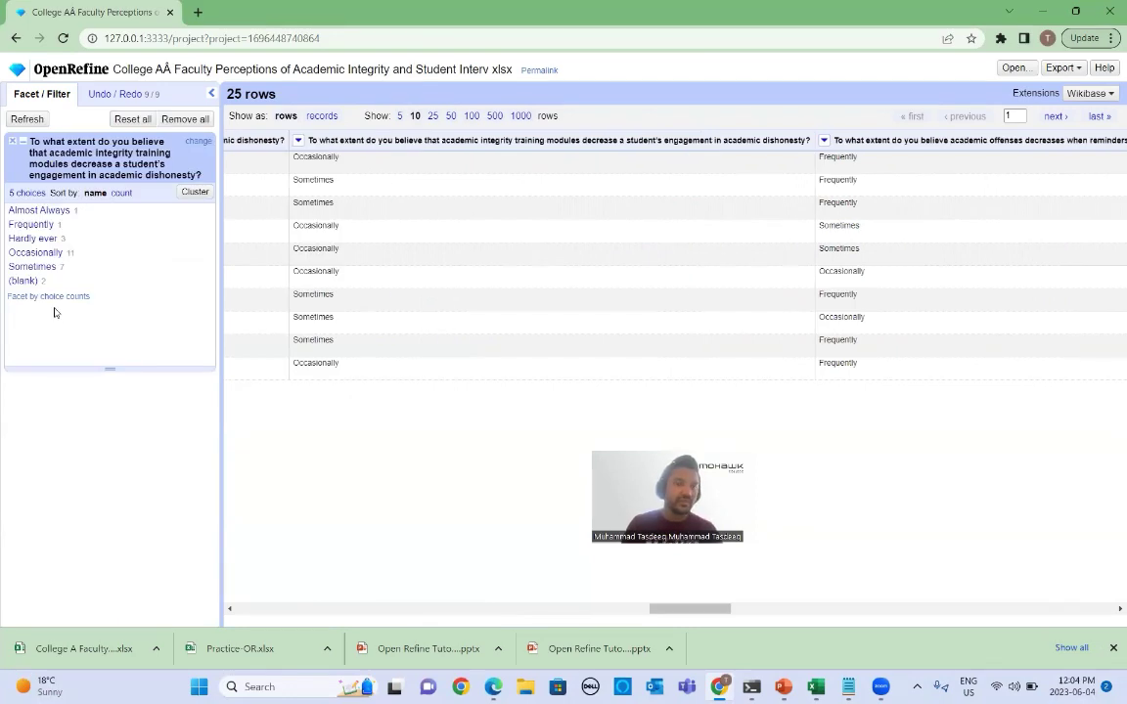
Step: Review the 'How frequently' facet (Sometimes 10, Hardly Ever 8), then remove all facets
drag(674, 608, 503, 603)
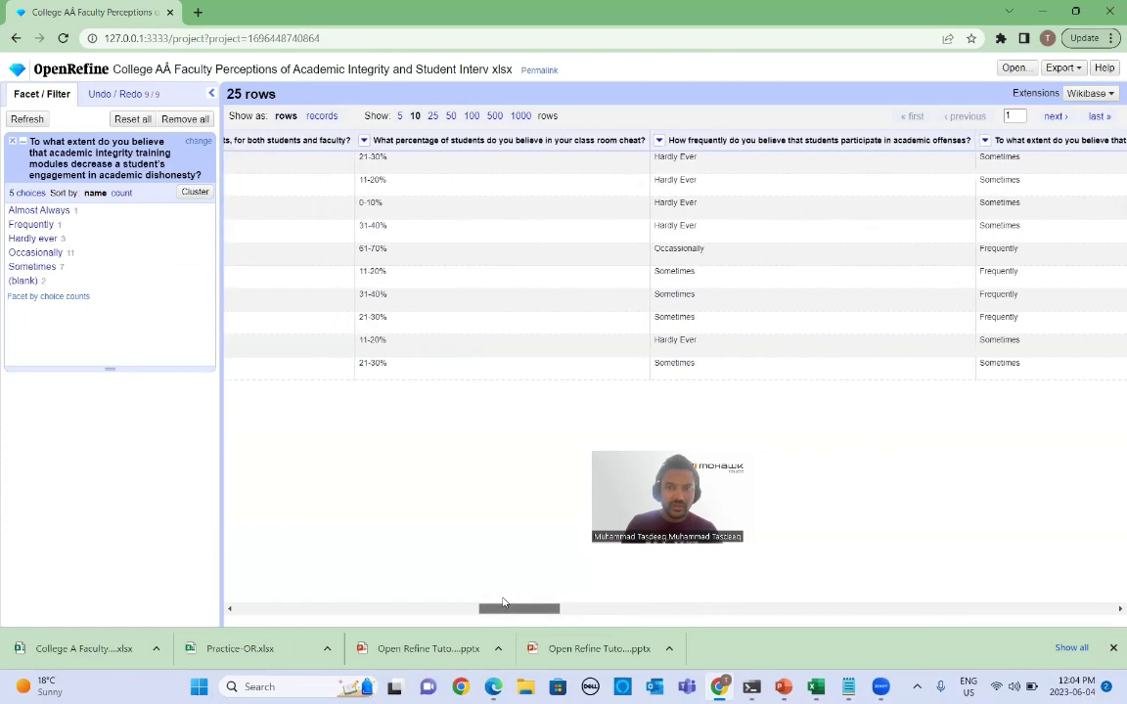
drag(503, 603, 513, 604)
click(548, 140)
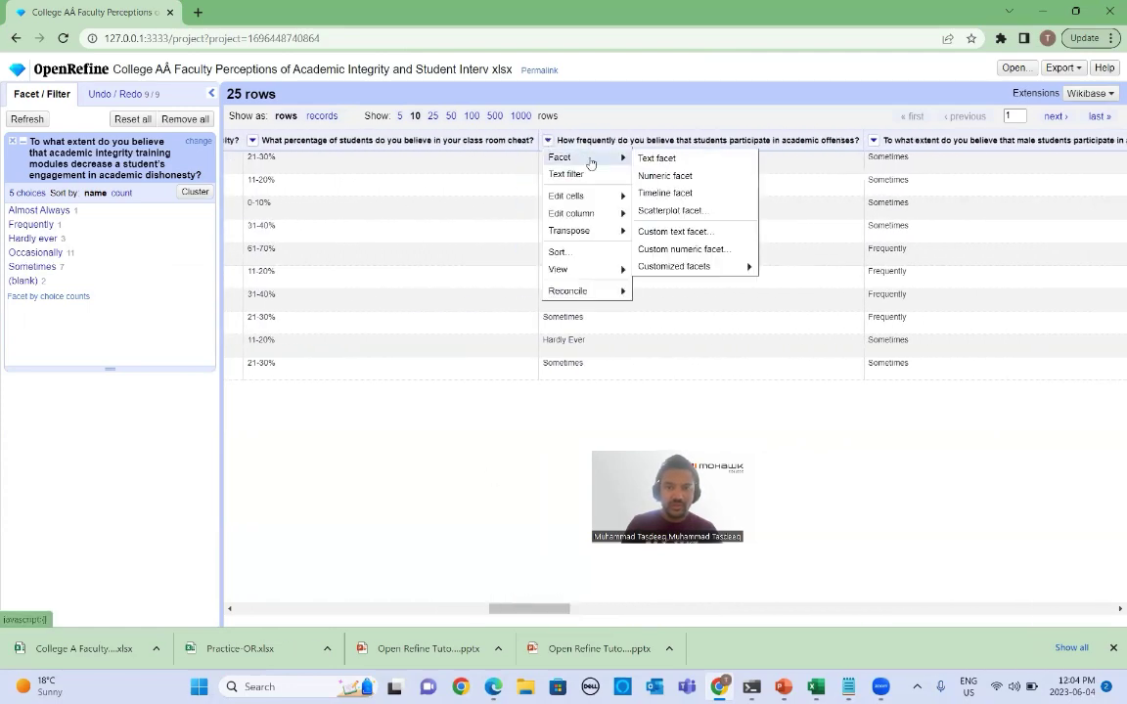
click(665, 158)
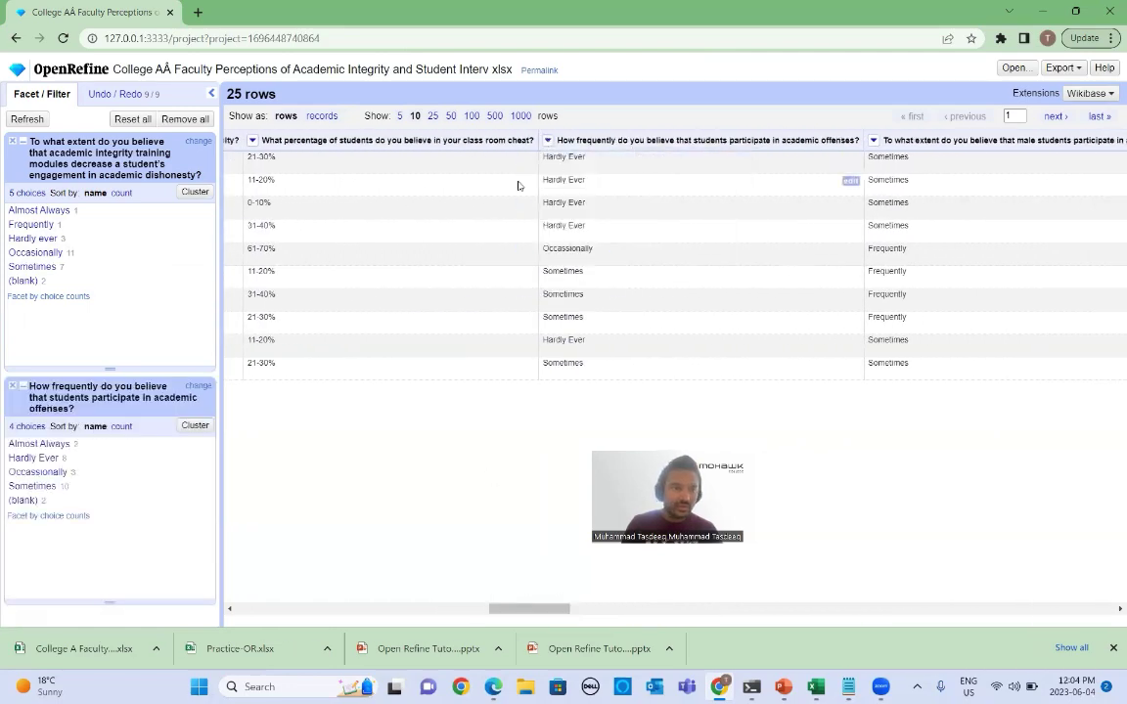
click(13, 140)
drag(529, 609, 536, 609)
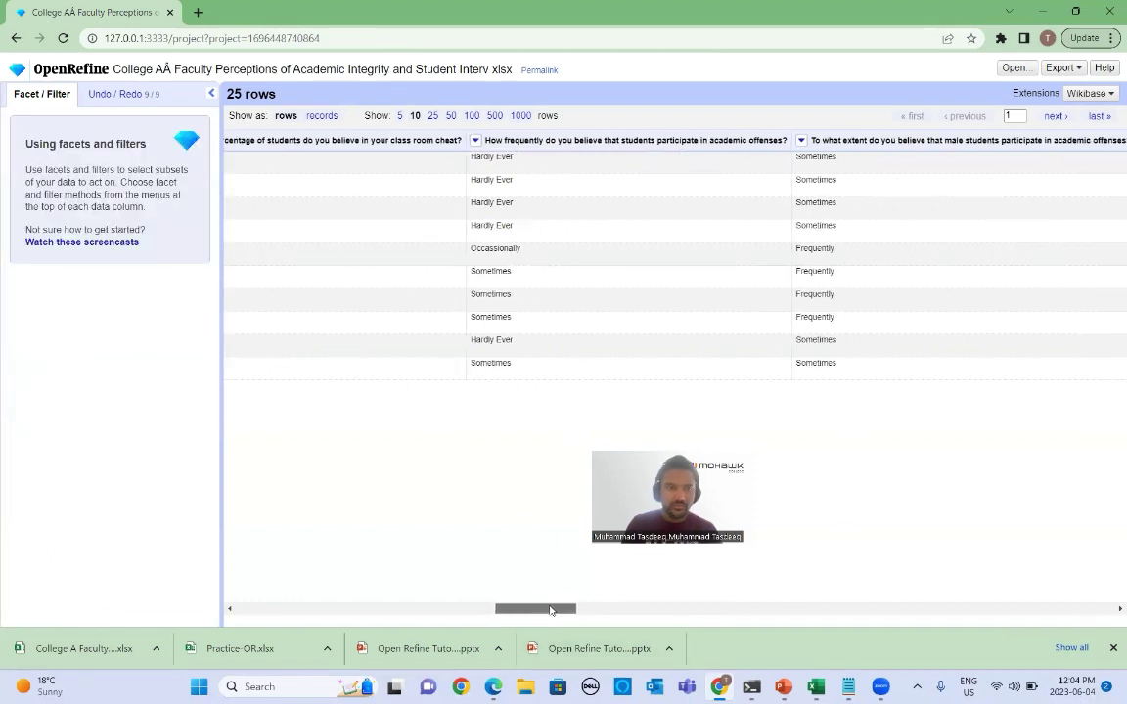
click(134, 98)
Step: Preview history step 3 to see the original percentage answers, listing 25 rows per page
click(60, 97)
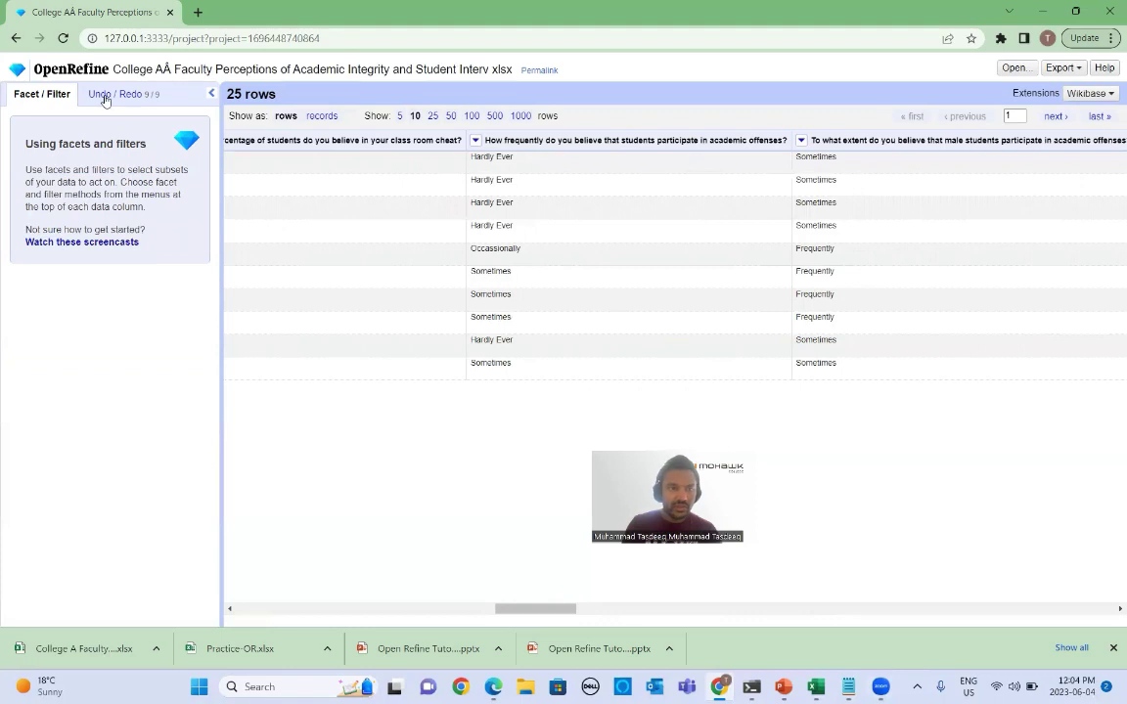
click(98, 93)
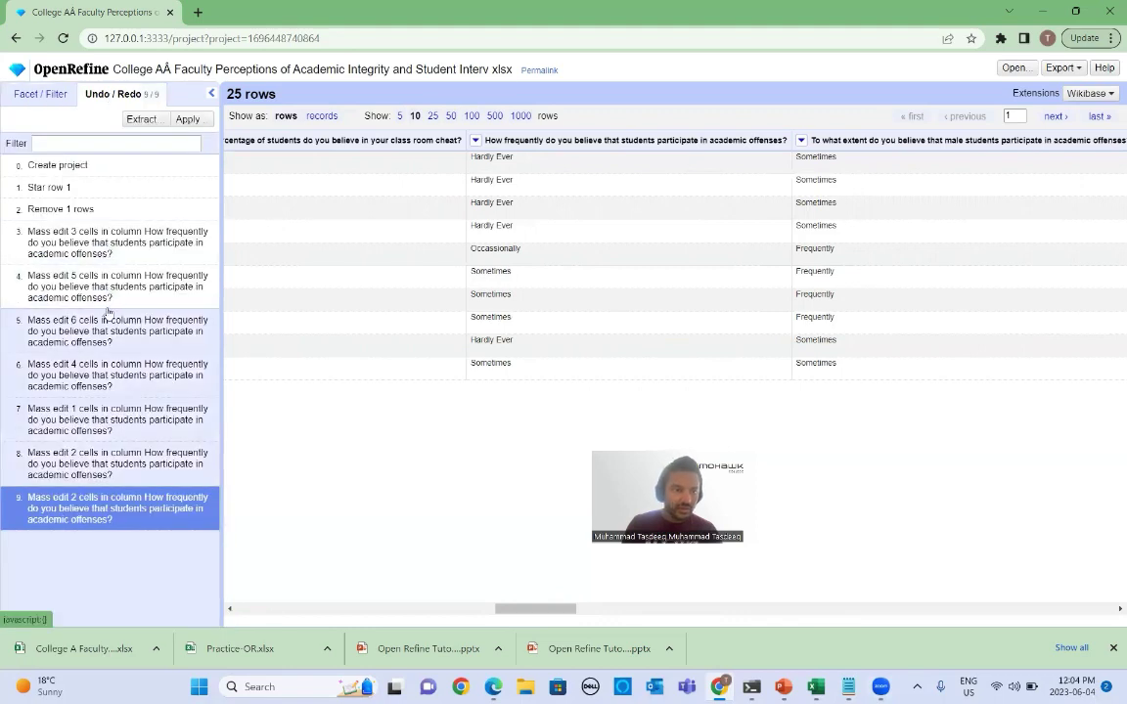
click(120, 231)
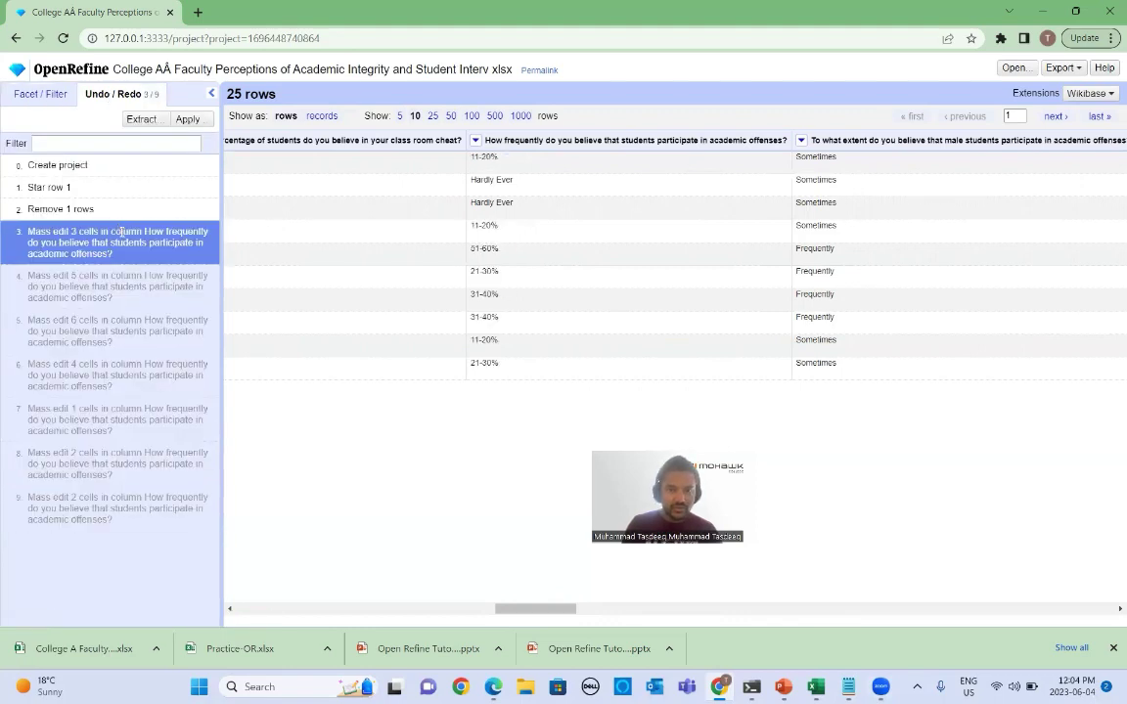
click(432, 116)
scroll(546, 277, down, 3)
scroll(544, 284, down, 2)
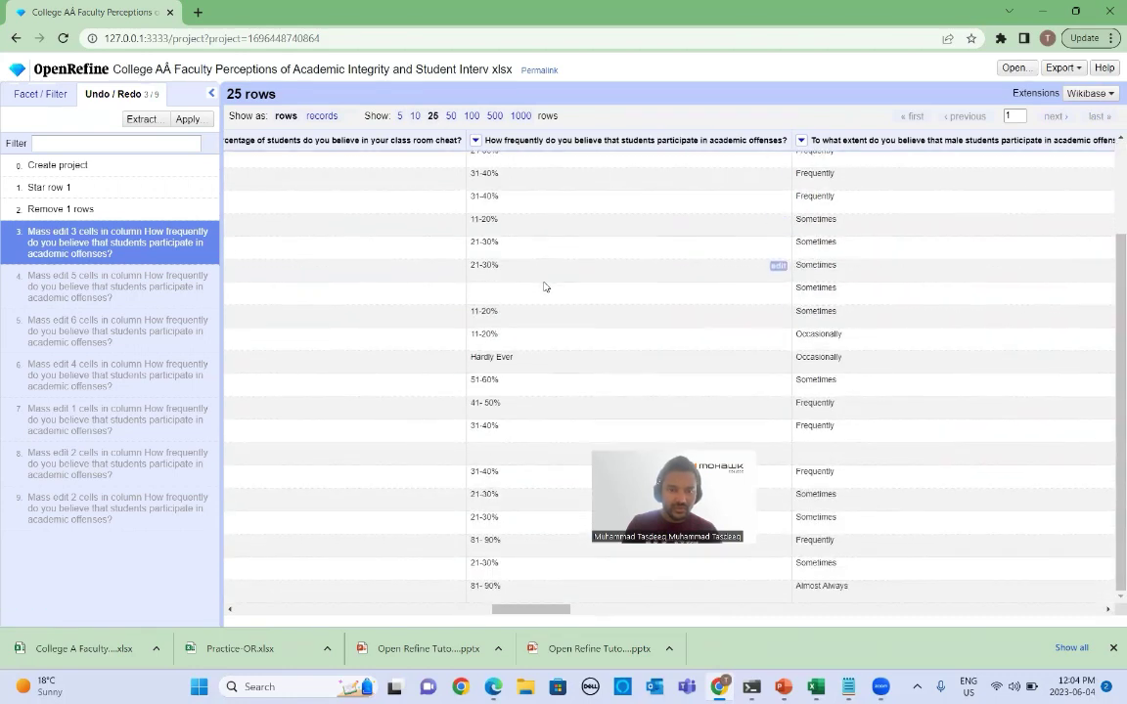
scroll(544, 292, up, 2)
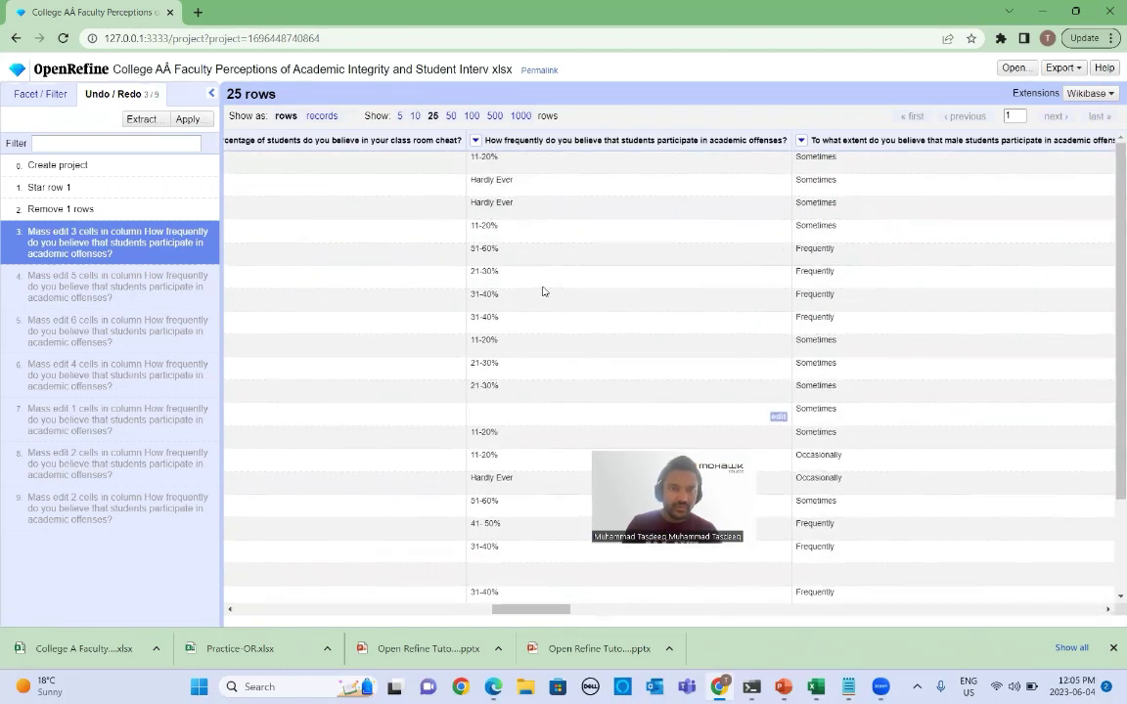
scroll(541, 292, down, 2)
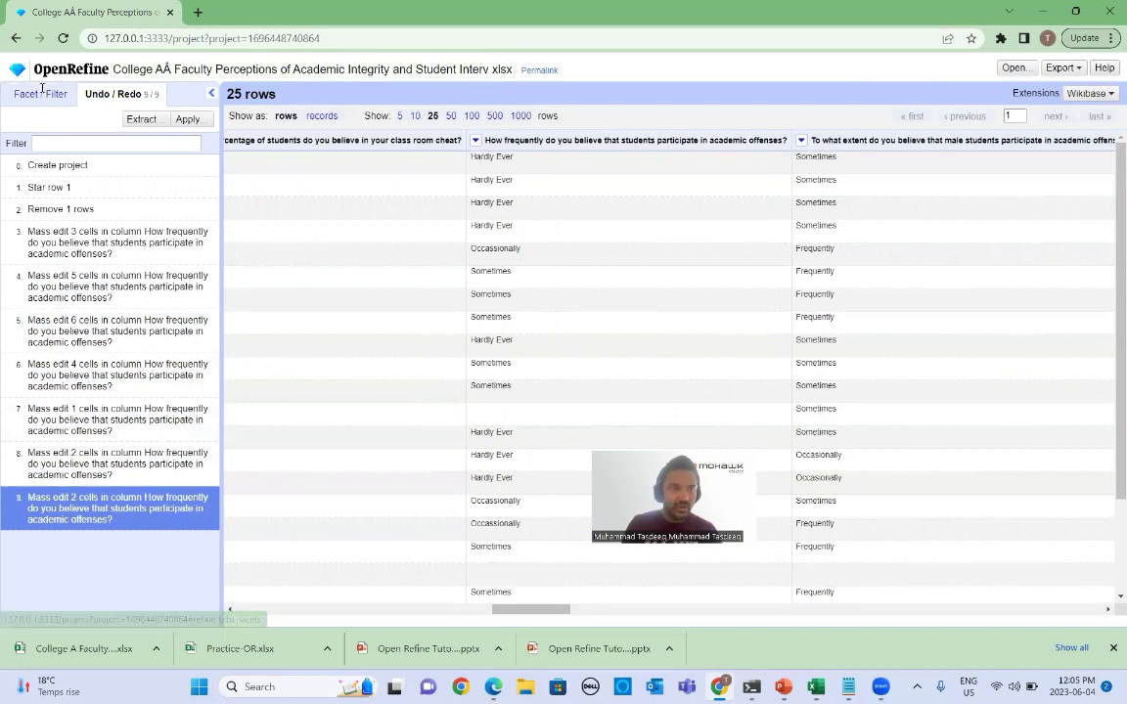
drag(565, 608, 657, 605)
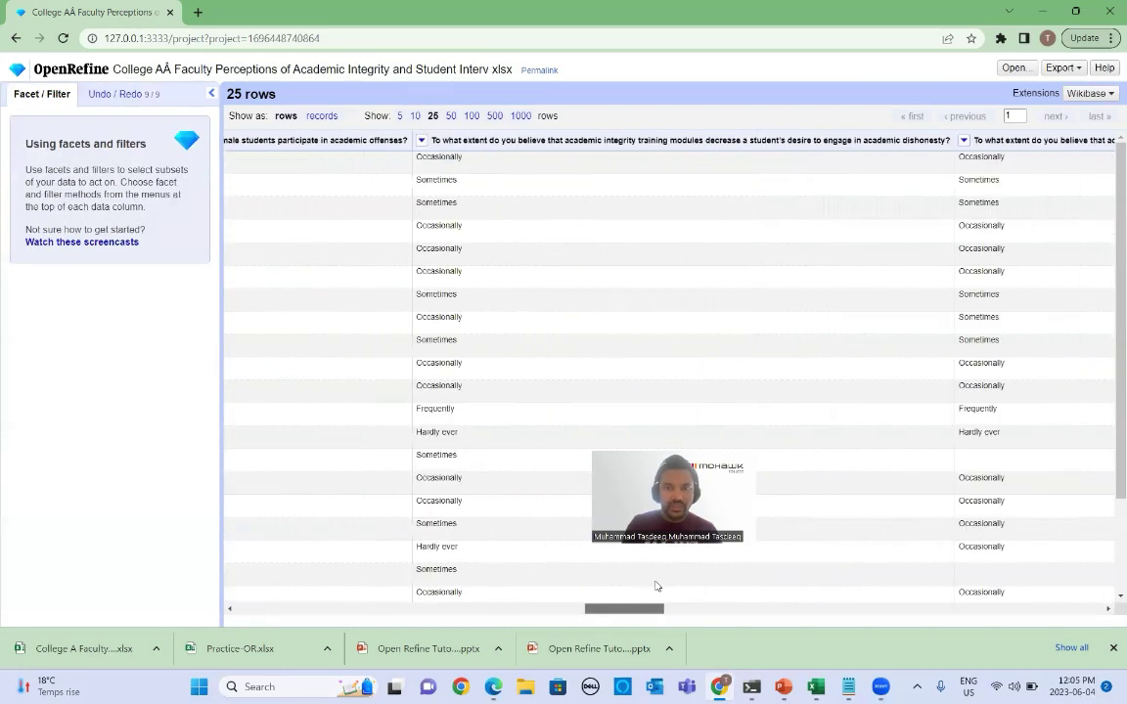
Step: Check the desire-to-engage column's value counts with a text facet
click(401, 140)
click(504, 156)
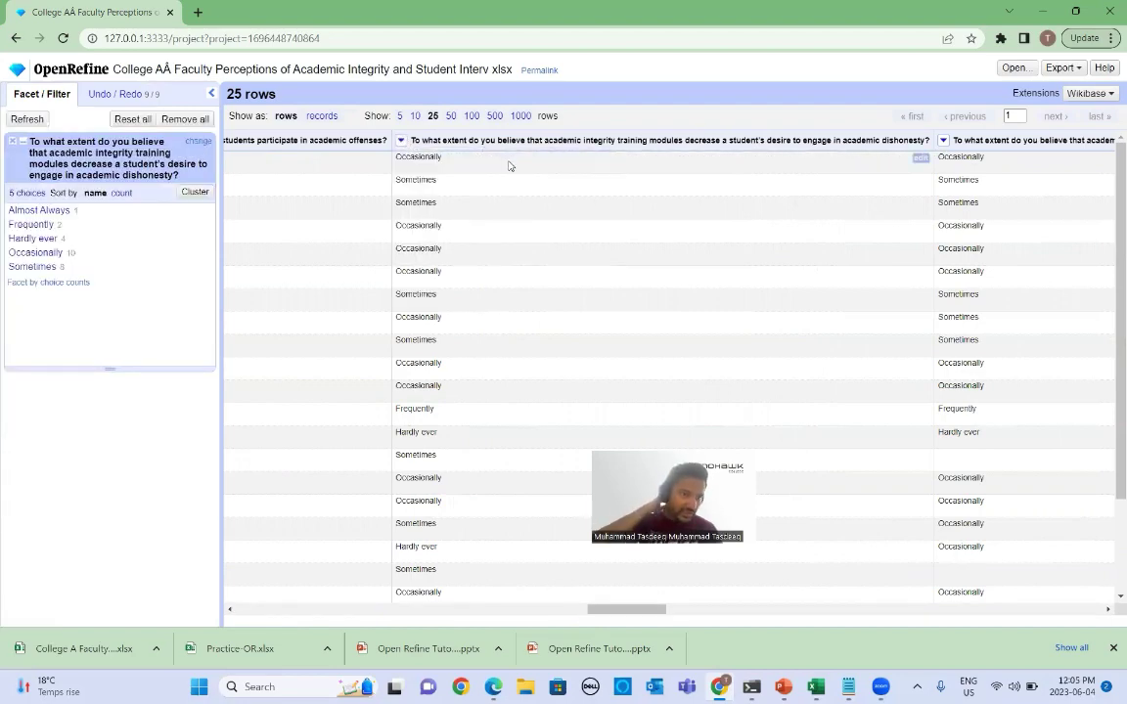
drag(629, 608, 688, 607)
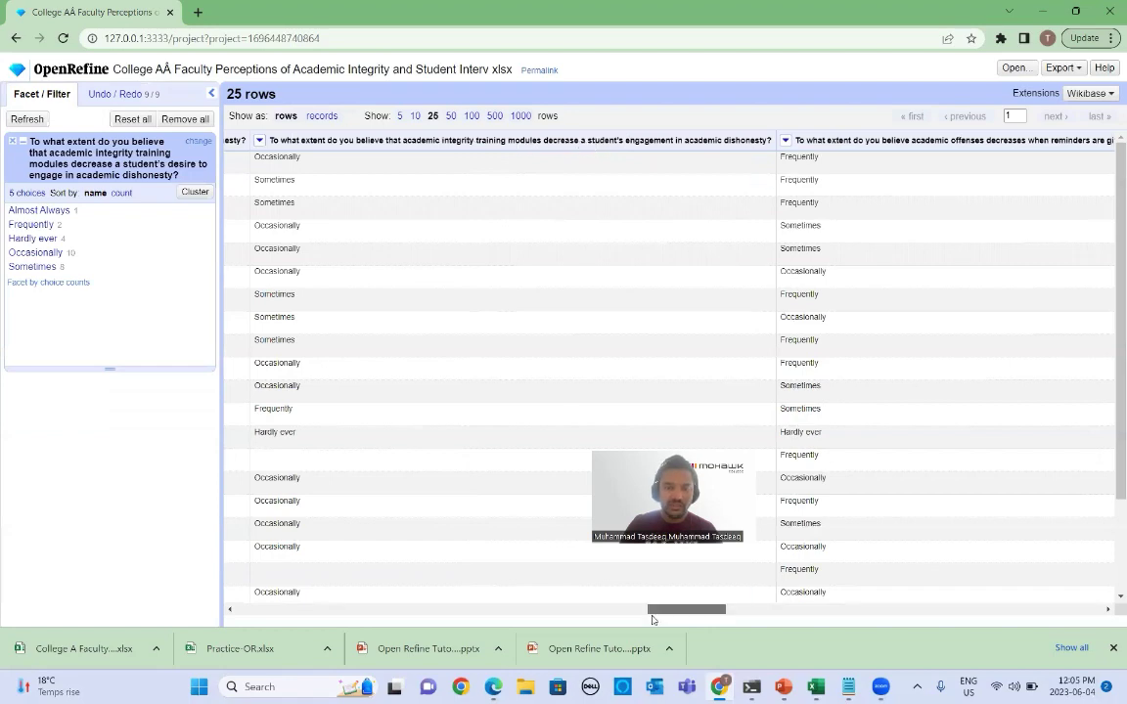
drag(677, 609, 660, 614)
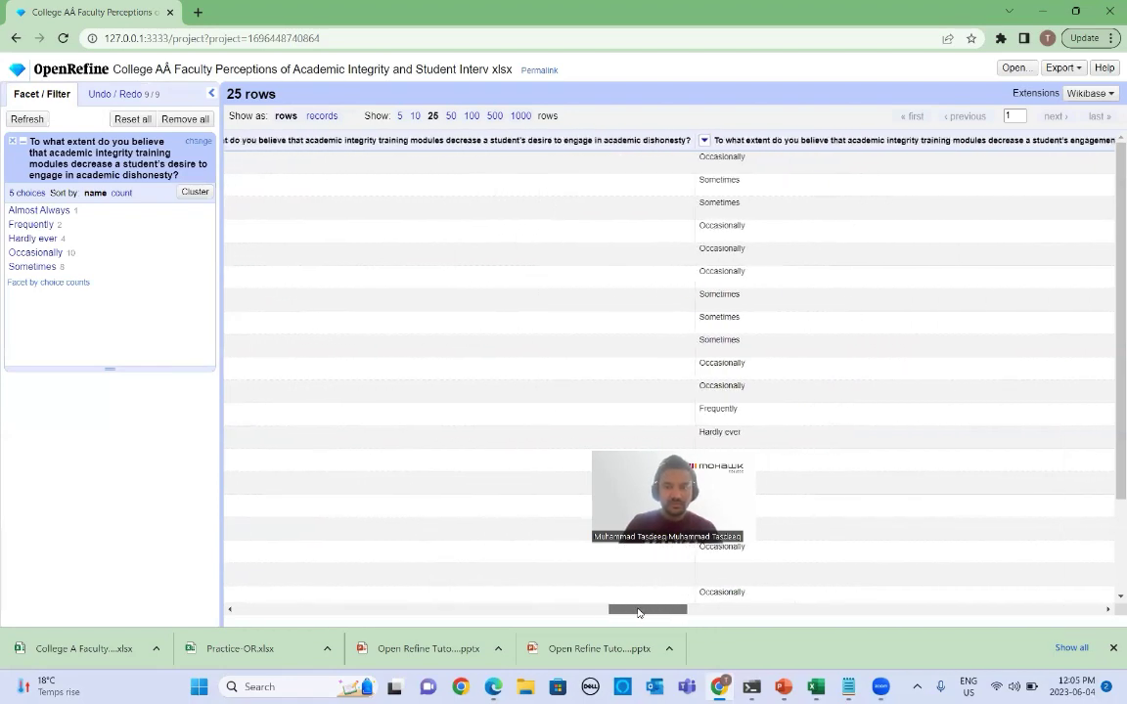
click(12, 140)
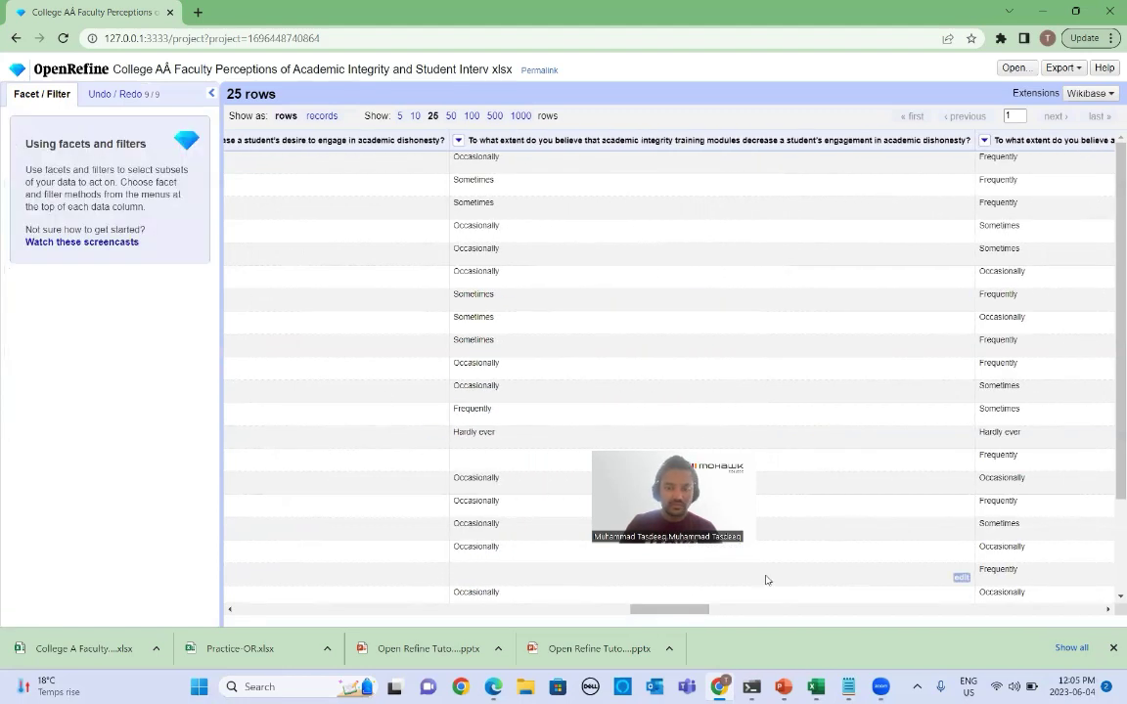
Step: Remove the duplicate training-modules engagement column from the data
right_click(516, 143)
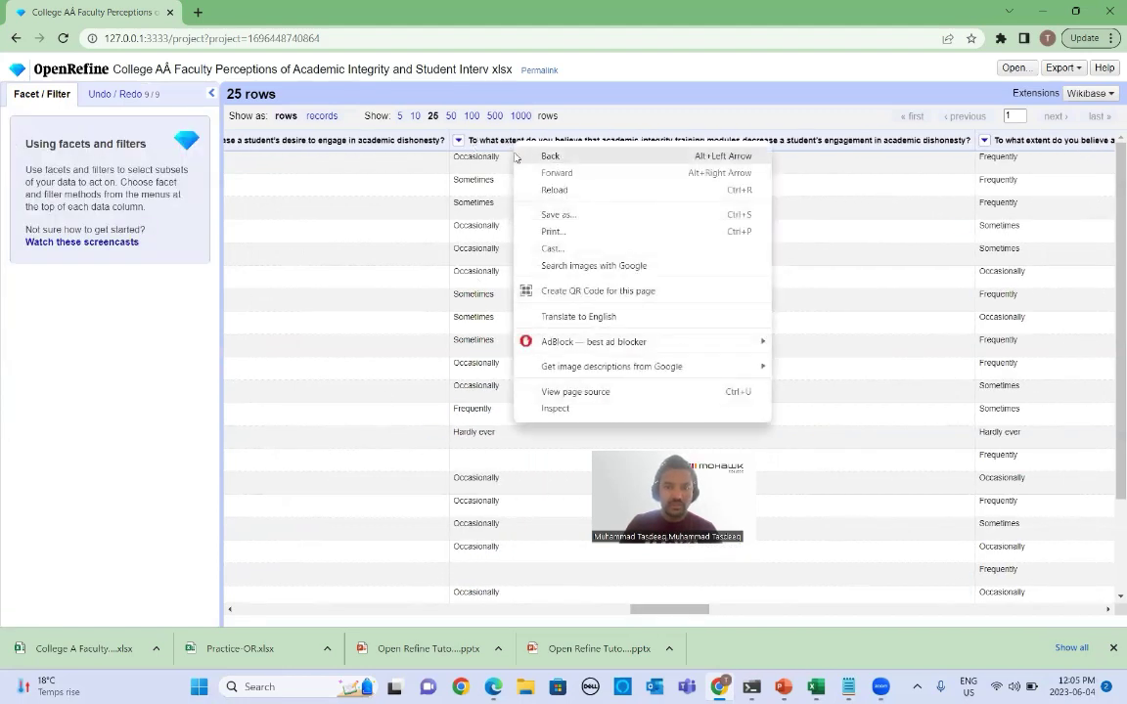
click(458, 140)
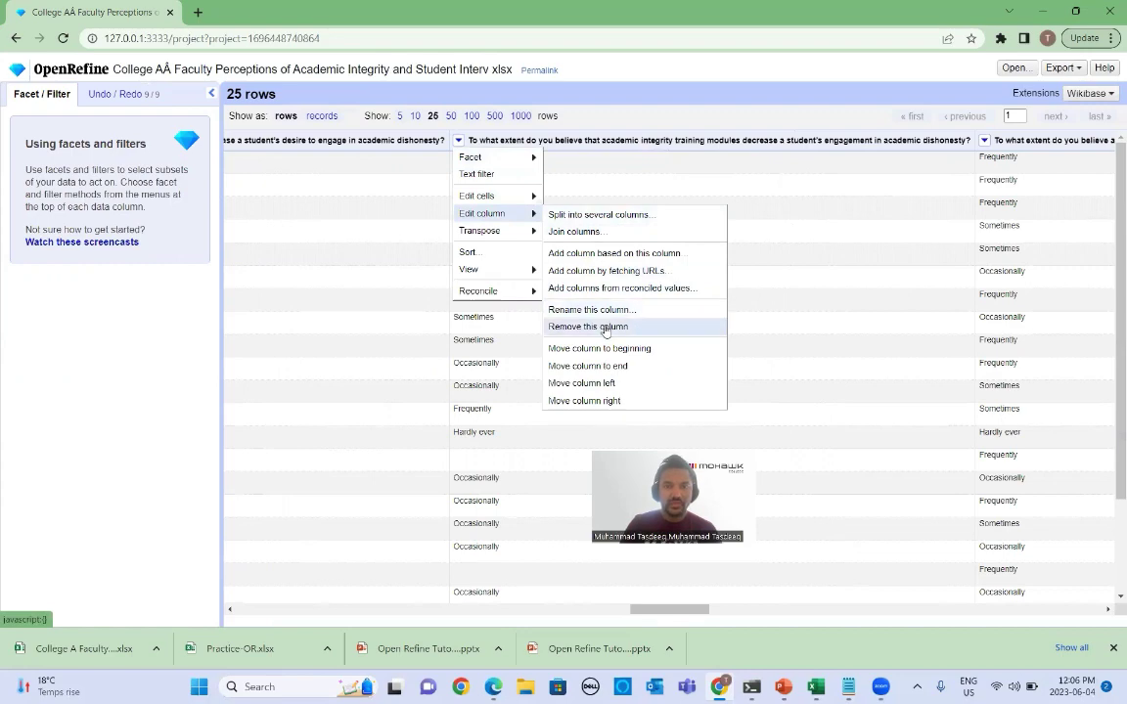
click(606, 327)
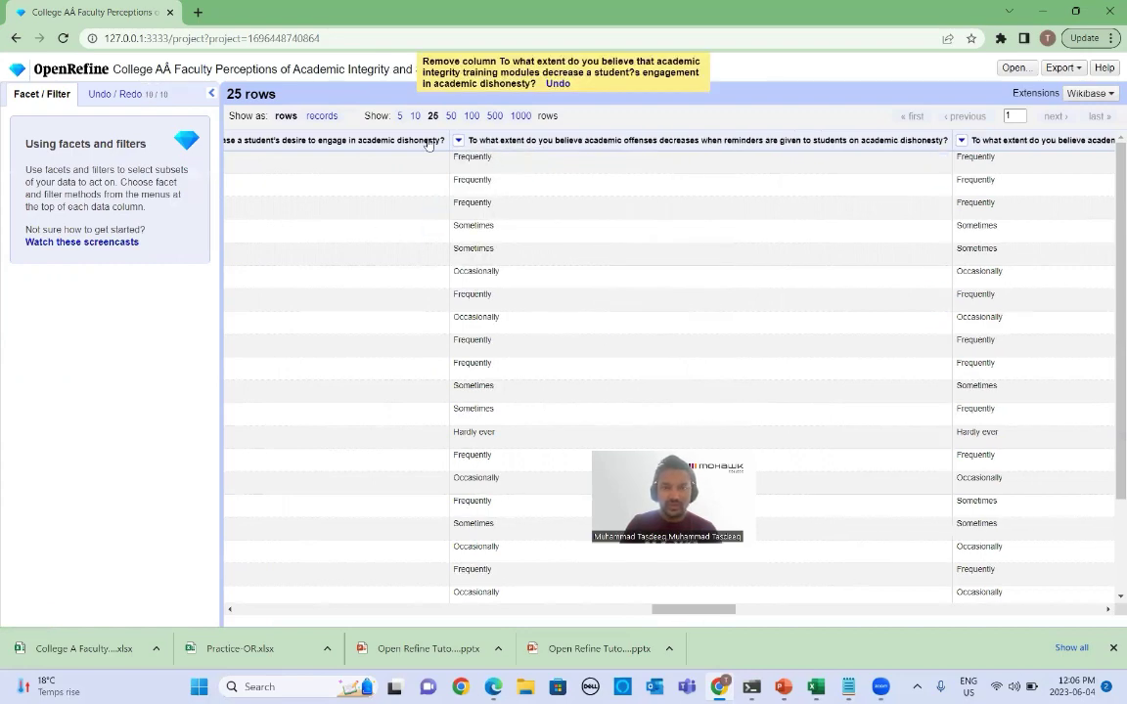
drag(724, 609, 785, 599)
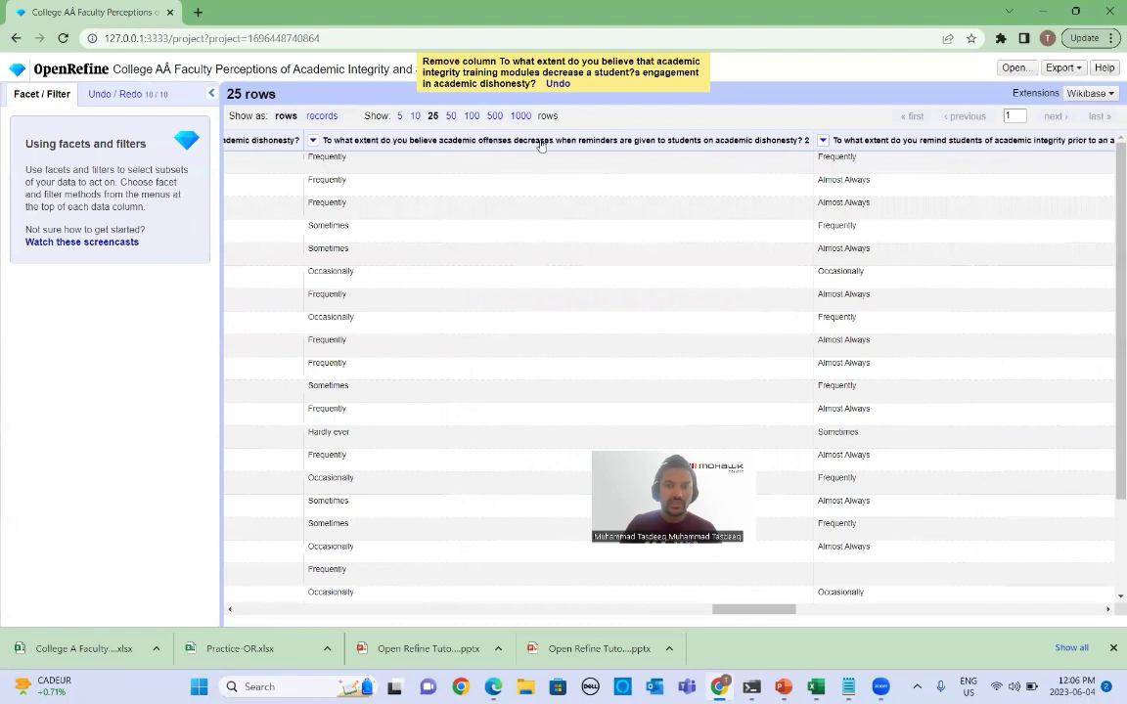
click(313, 140)
click(410, 159)
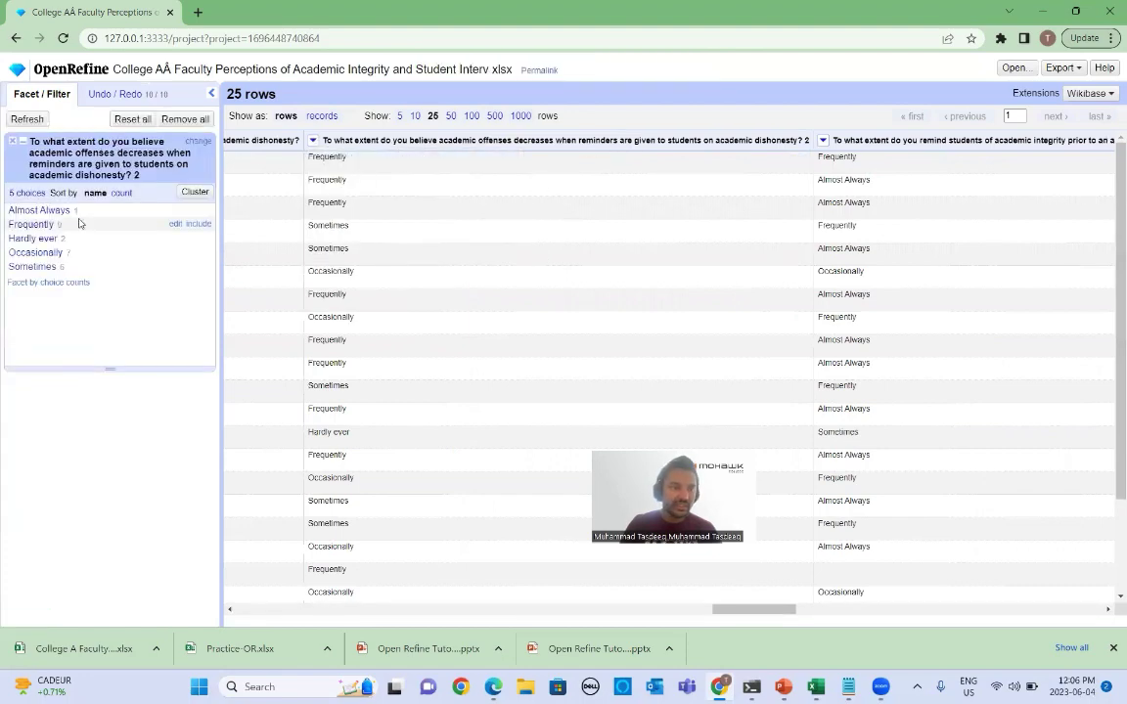
click(12, 141)
drag(775, 610, 804, 608)
click(529, 142)
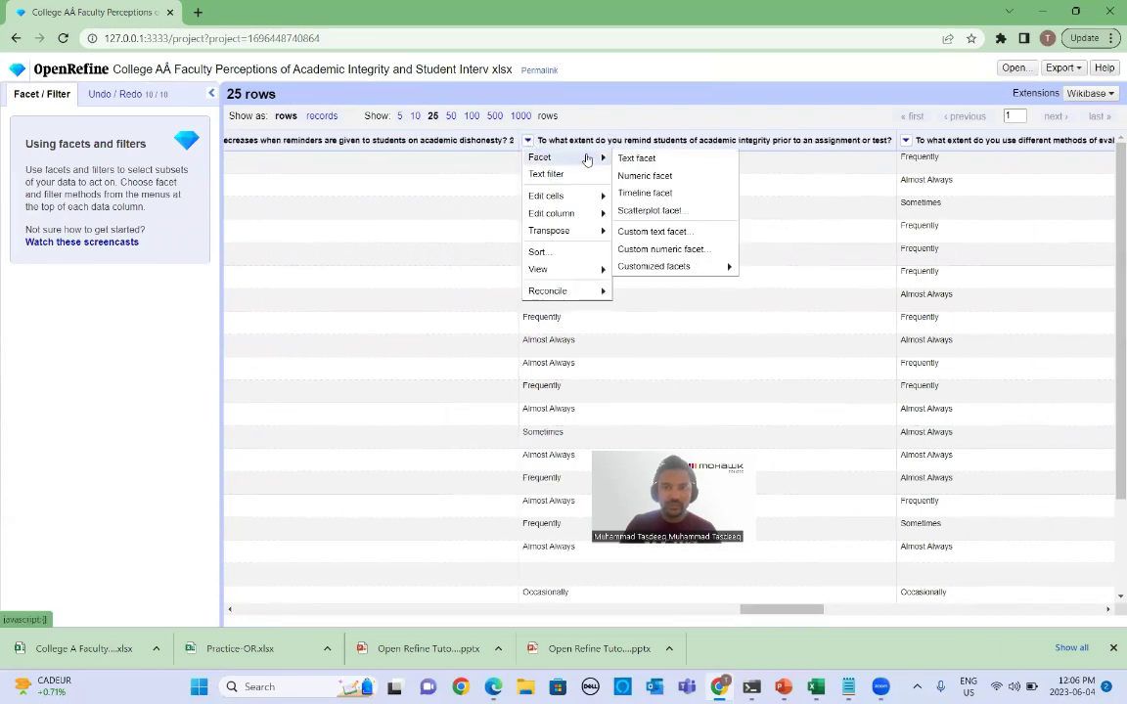
click(636, 154)
click(15, 138)
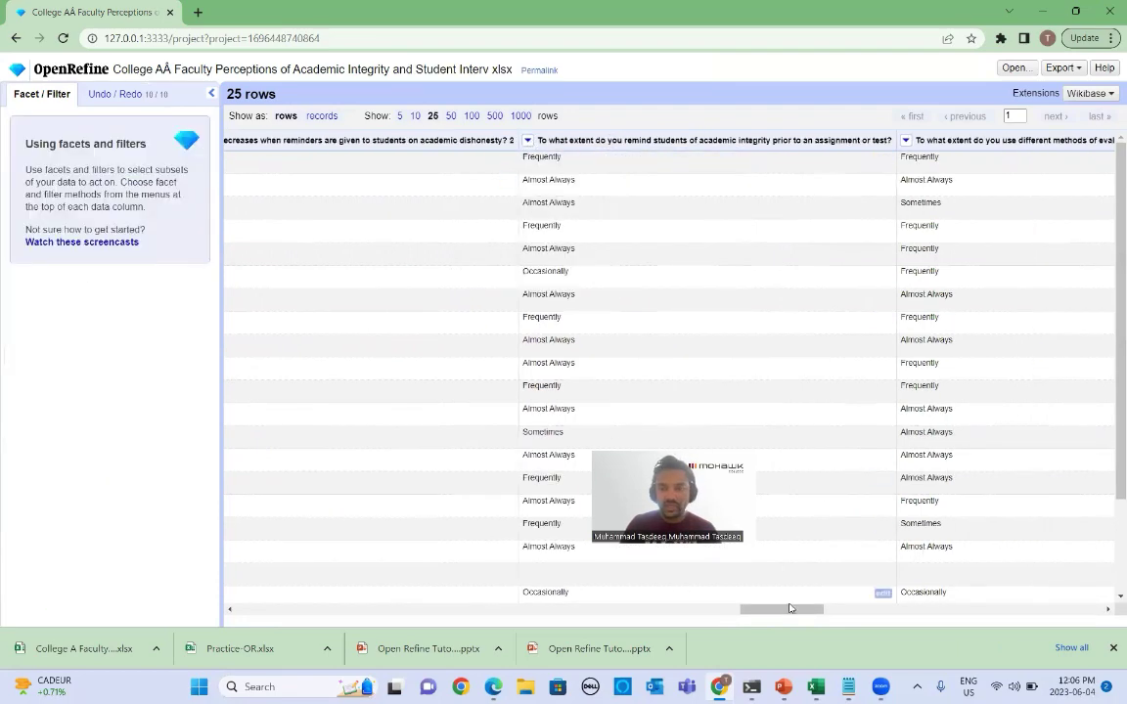
drag(791, 609, 845, 608)
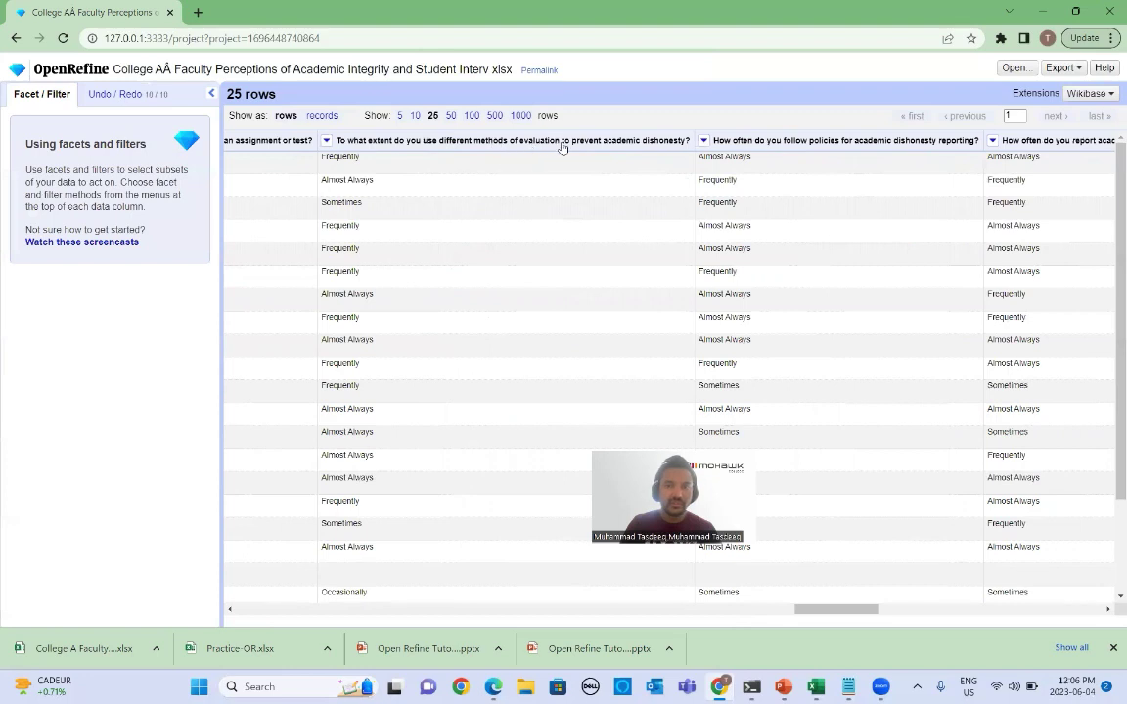
click(326, 140)
click(432, 157)
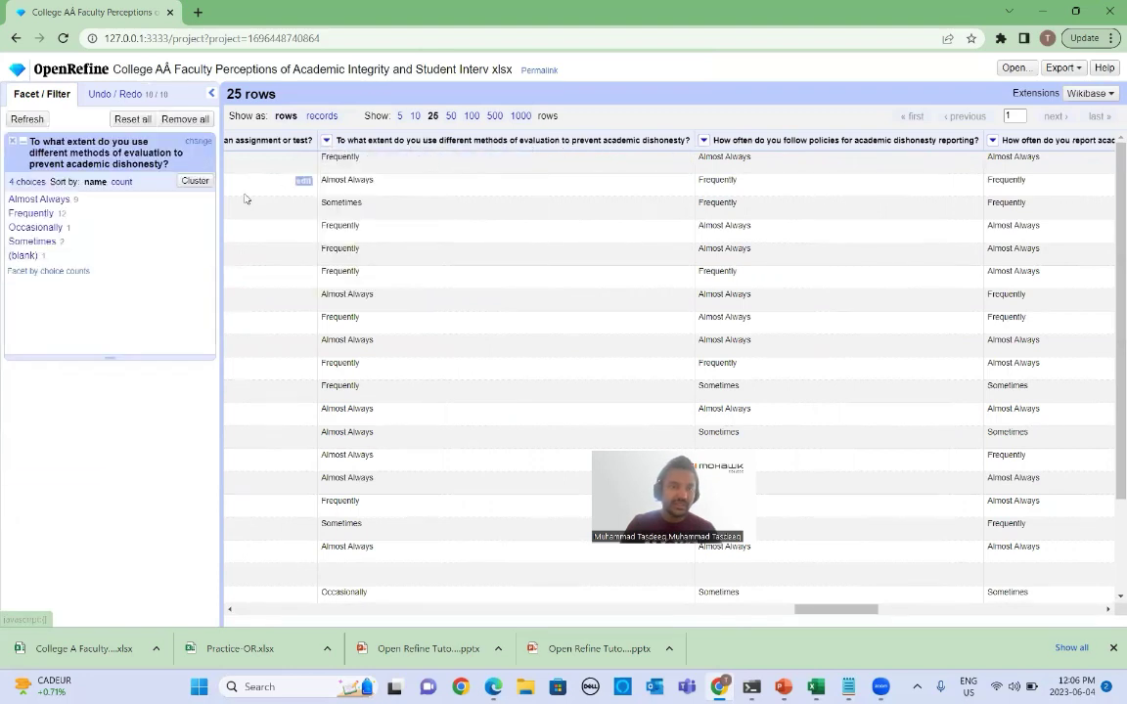
click(703, 141)
mouse_move(724, 158)
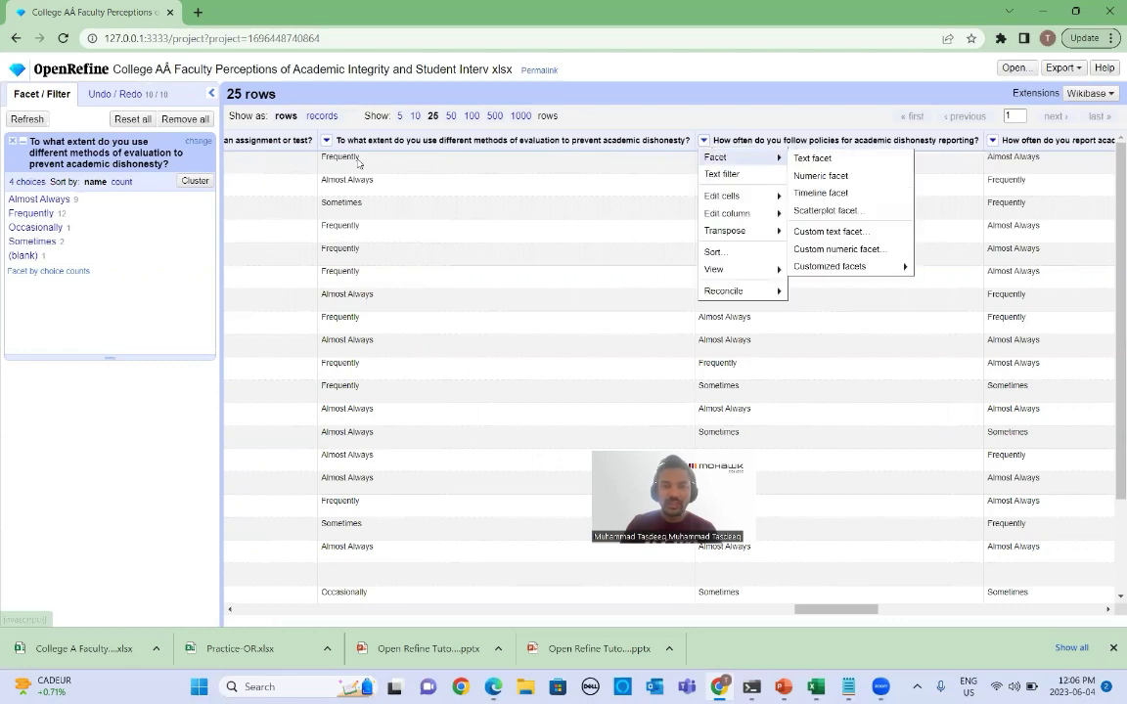
click(11, 142)
click(703, 140)
click(812, 157)
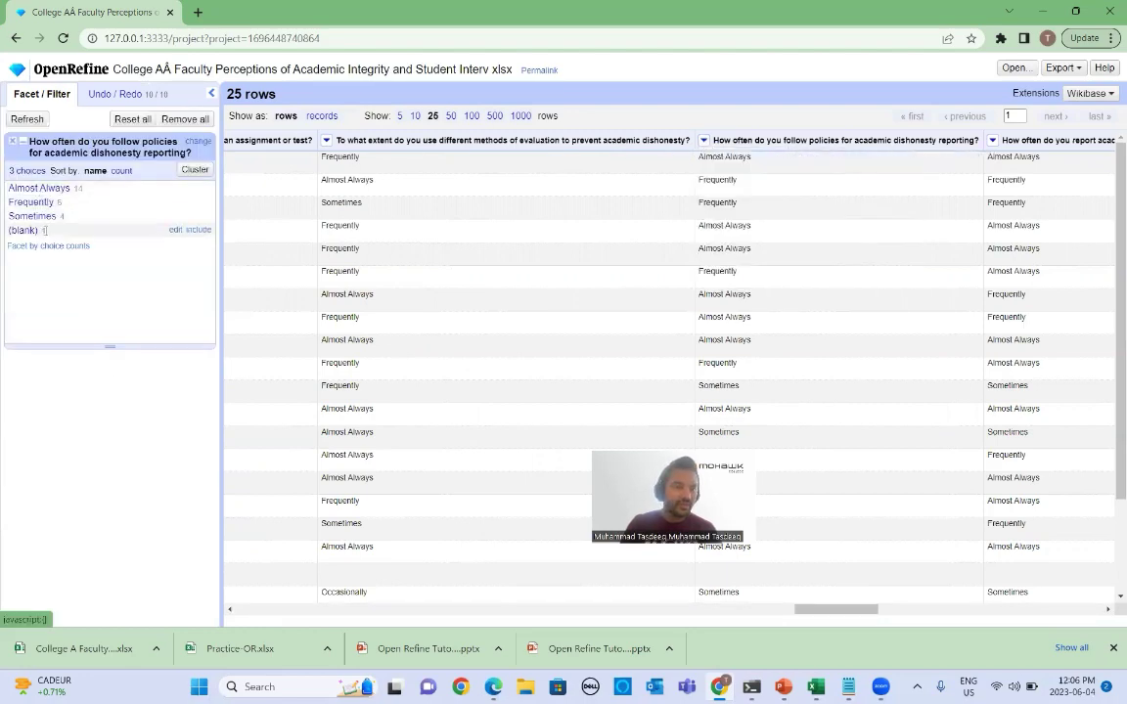
drag(831, 613, 893, 613)
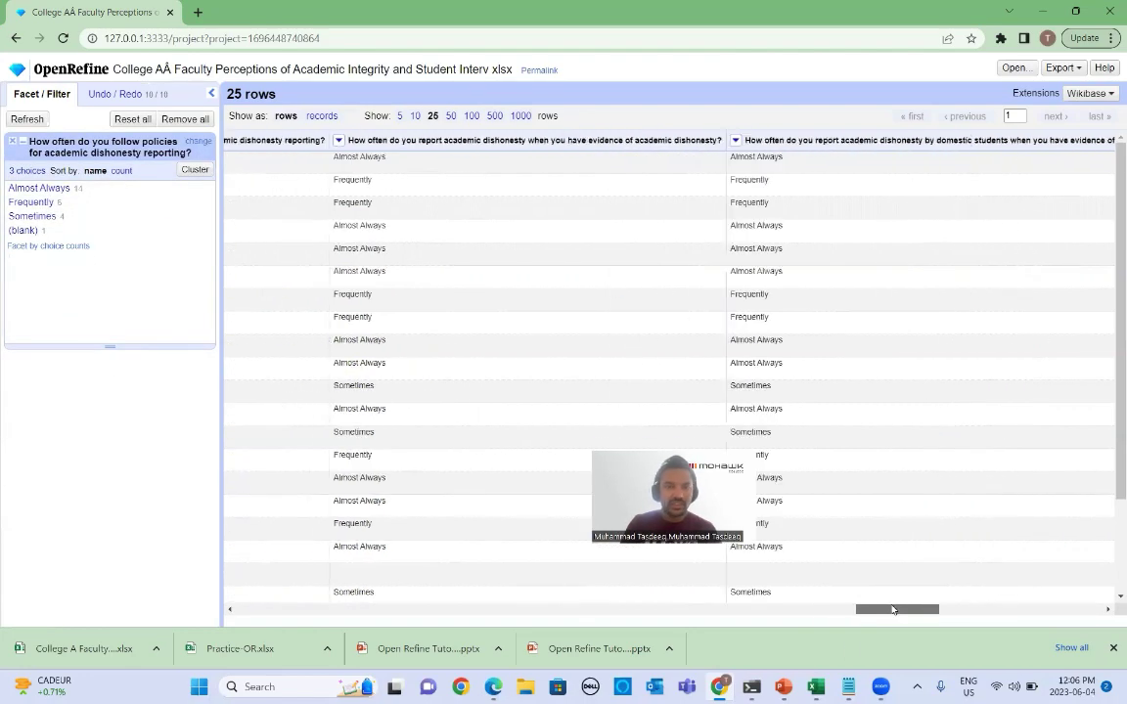
click(325, 141)
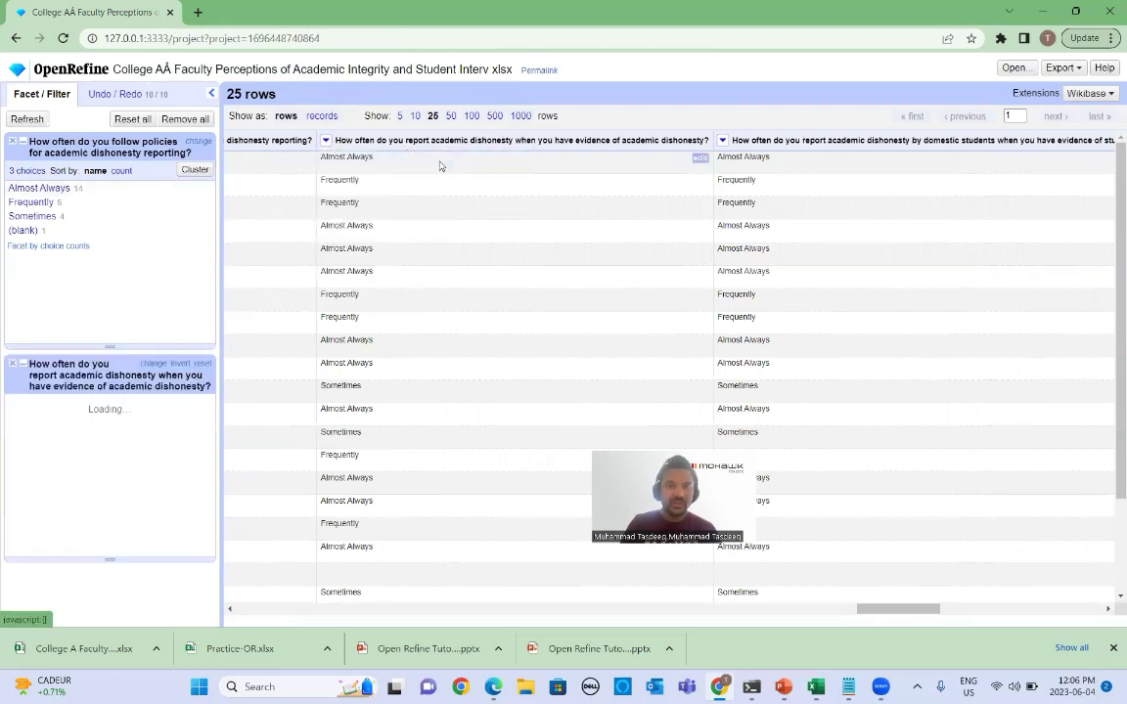
click(12, 141)
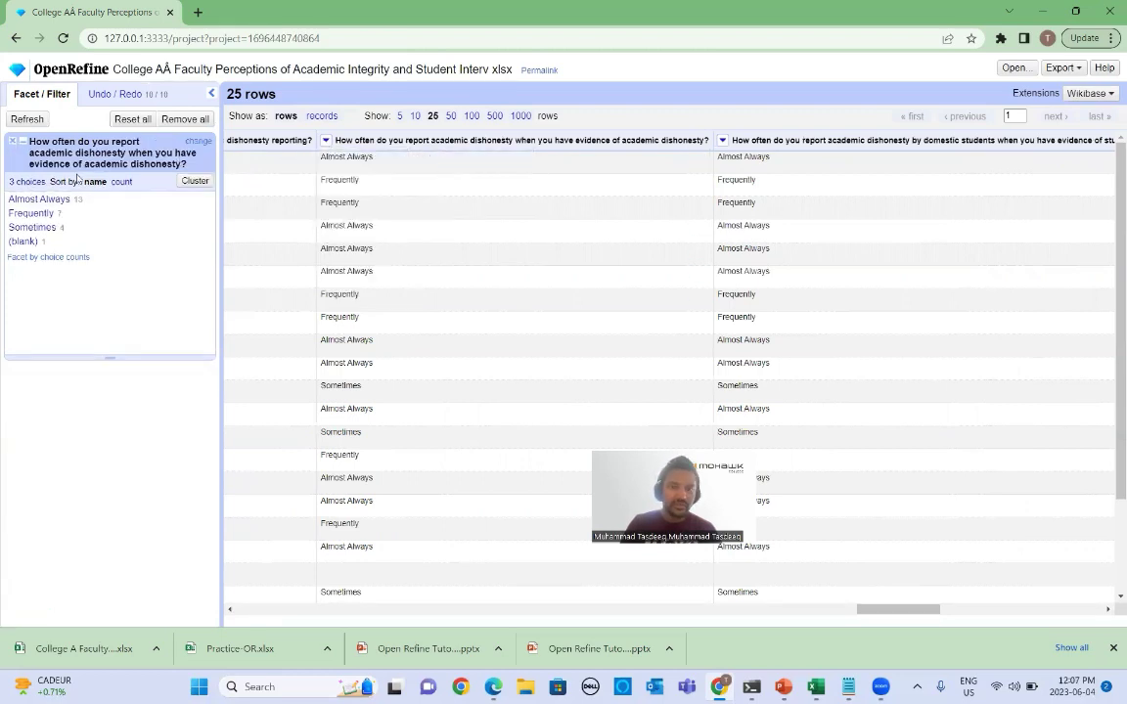
click(9, 143)
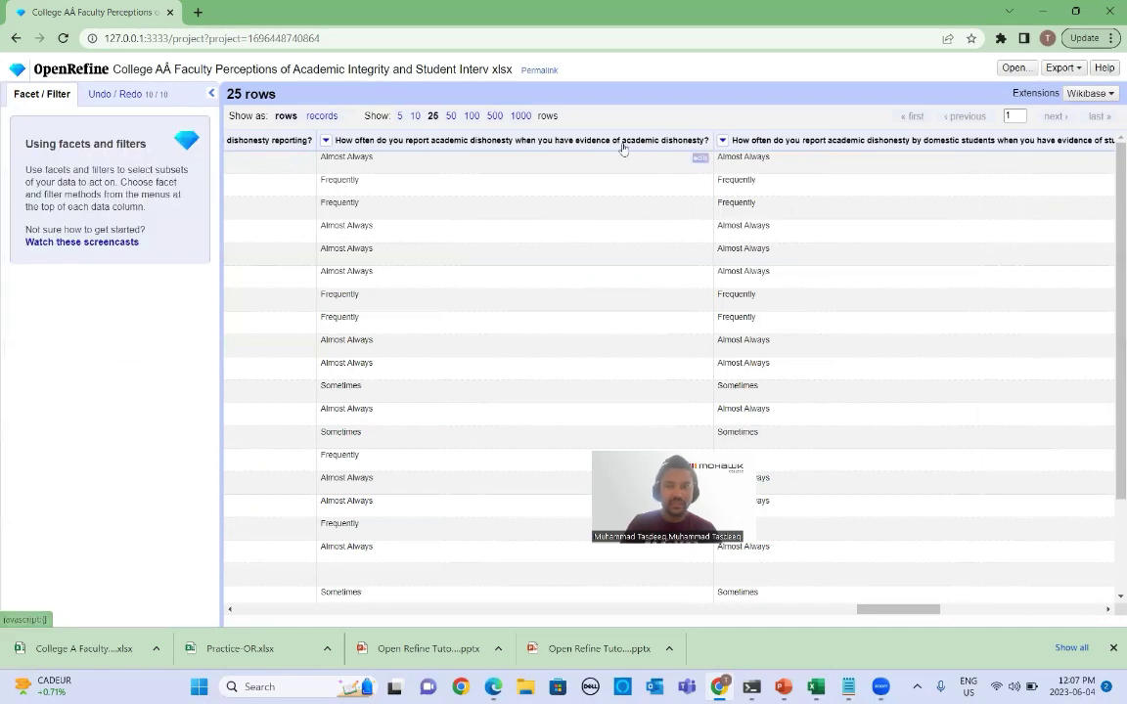
scroll(452, 271, right, 2)
scroll(452, 271, right, 3)
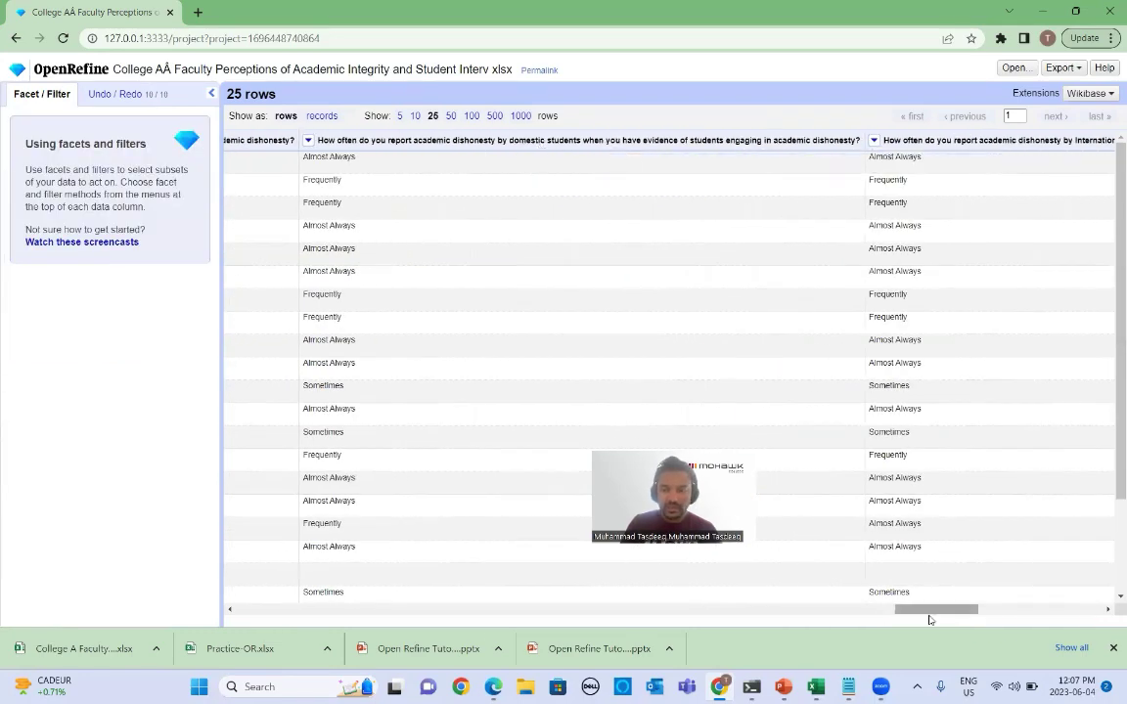
mouse_move(930, 611)
mouse_down()
mouse_move(902, 611)
mouse_move(916, 610)
mouse_up()
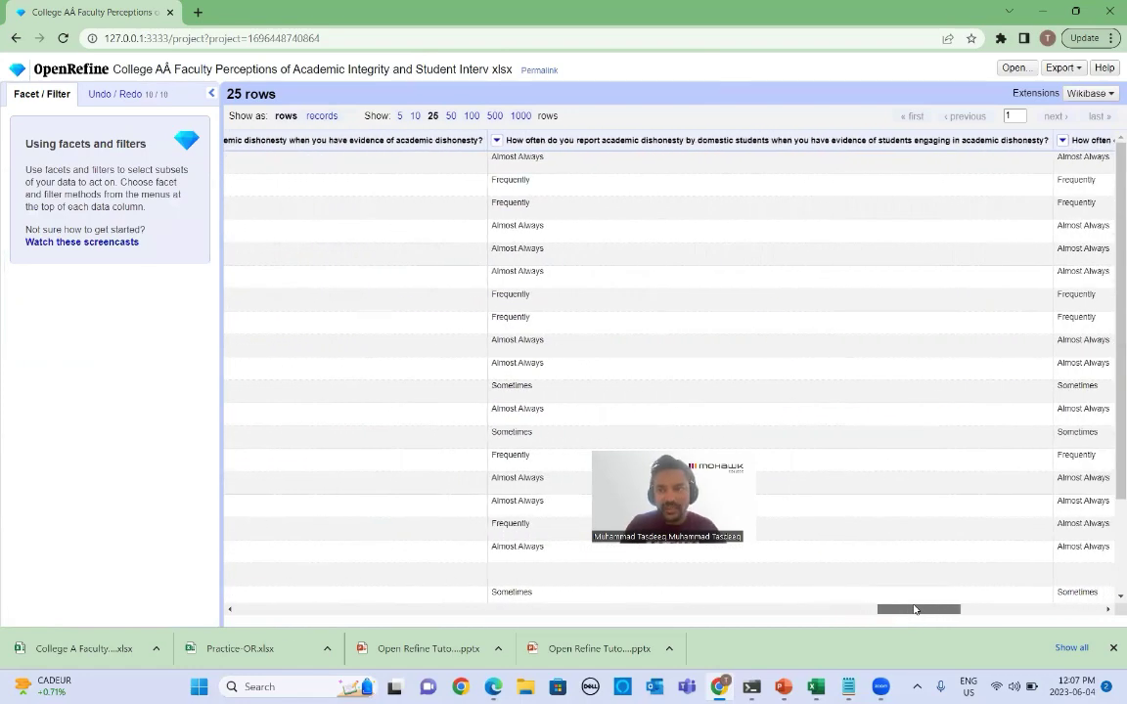
drag(916, 609, 917, 609)
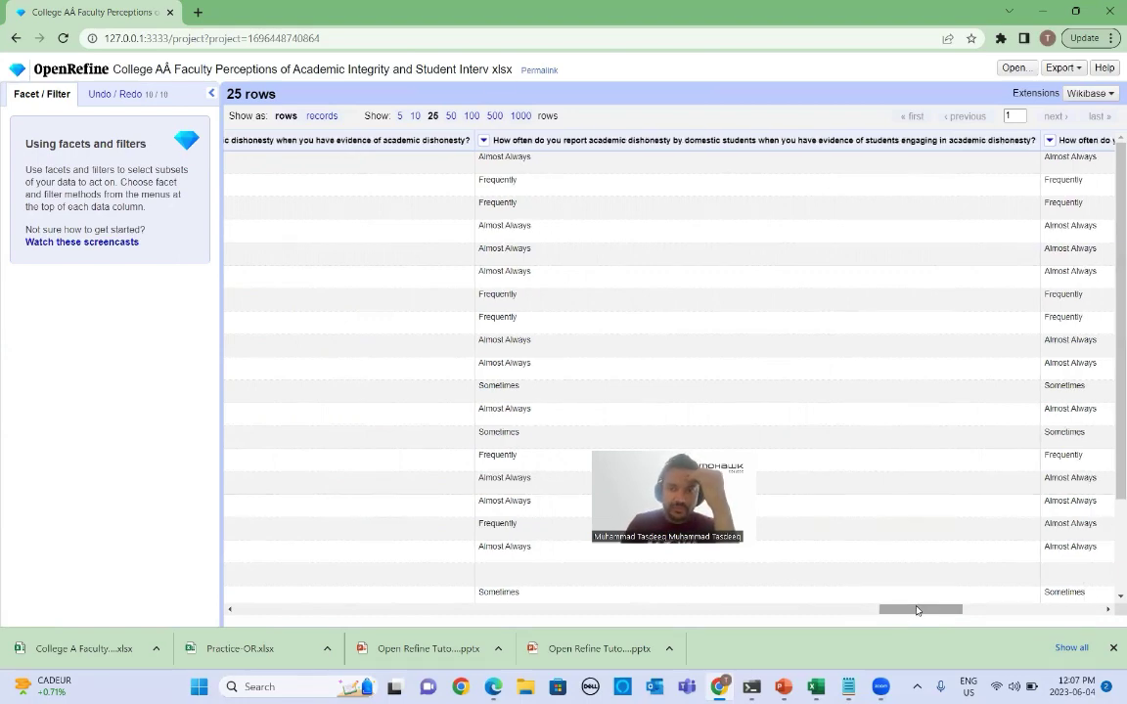
drag(916, 611, 903, 613)
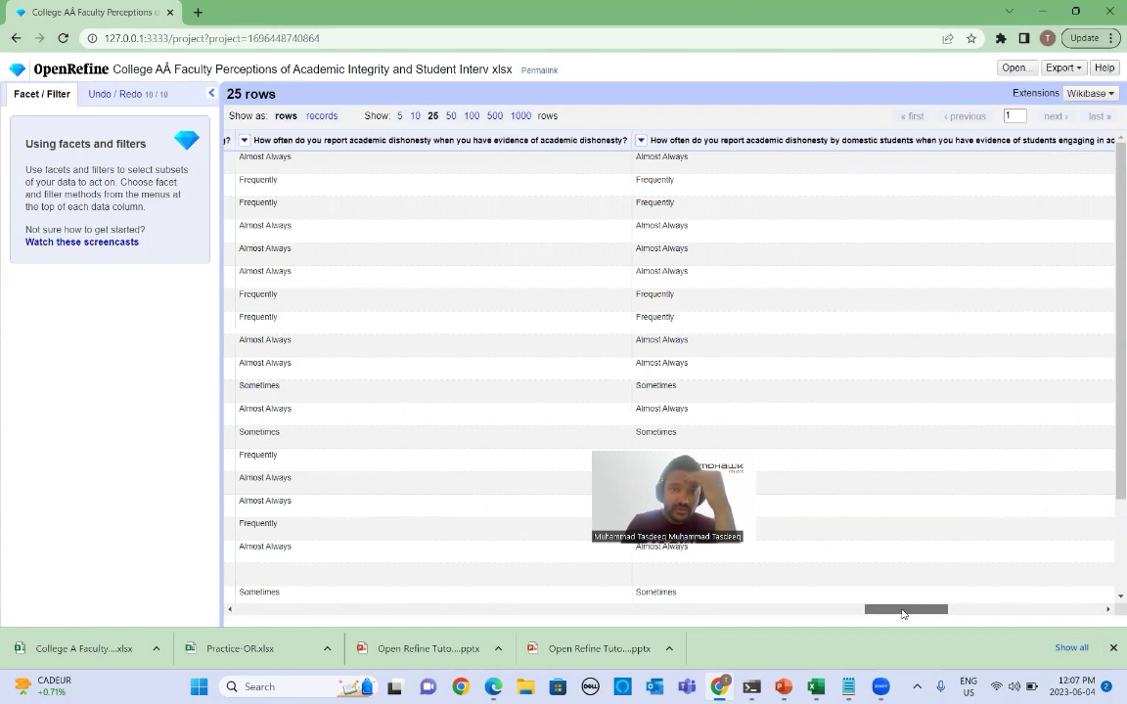
drag(903, 613, 928, 613)
click(376, 142)
click(483, 156)
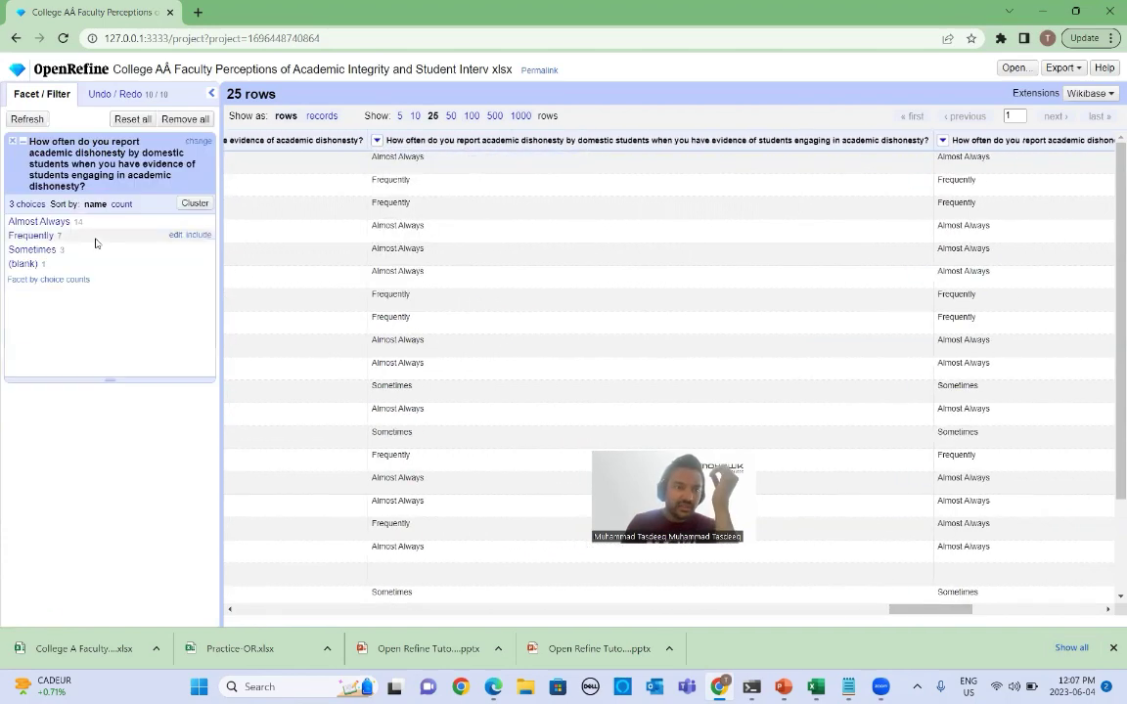
click(13, 142)
drag(914, 609, 944, 613)
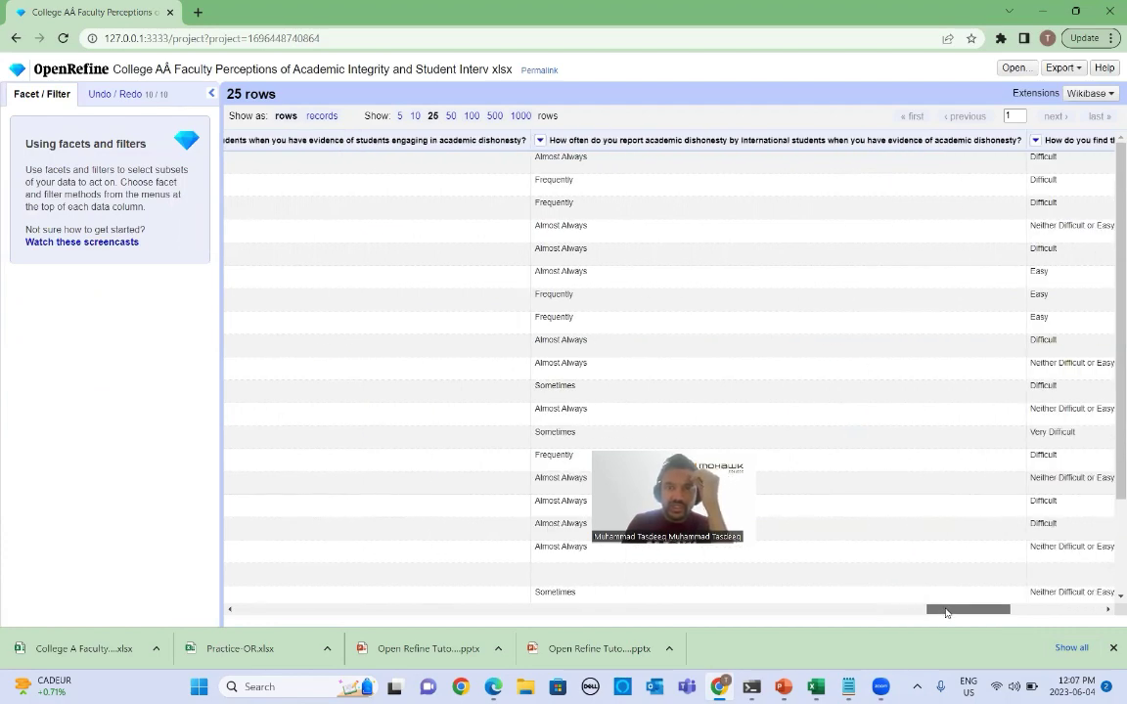
drag(946, 613, 958, 614)
click(378, 140)
click(481, 156)
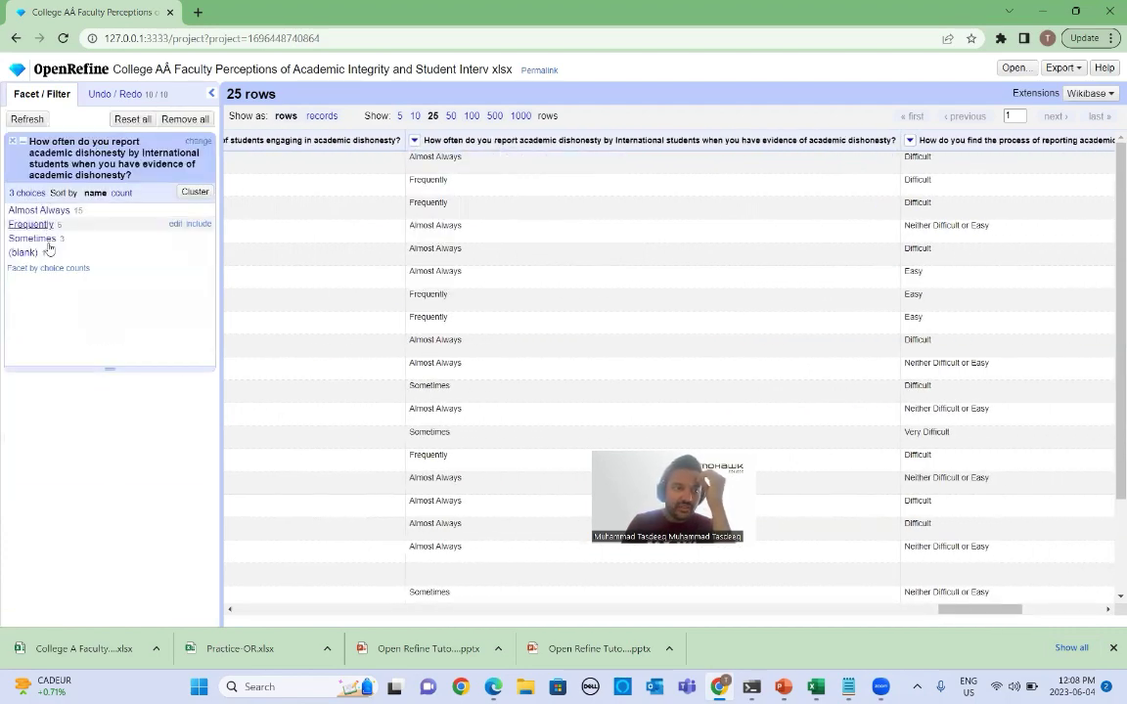
click(13, 142)
drag(993, 610, 1037, 609)
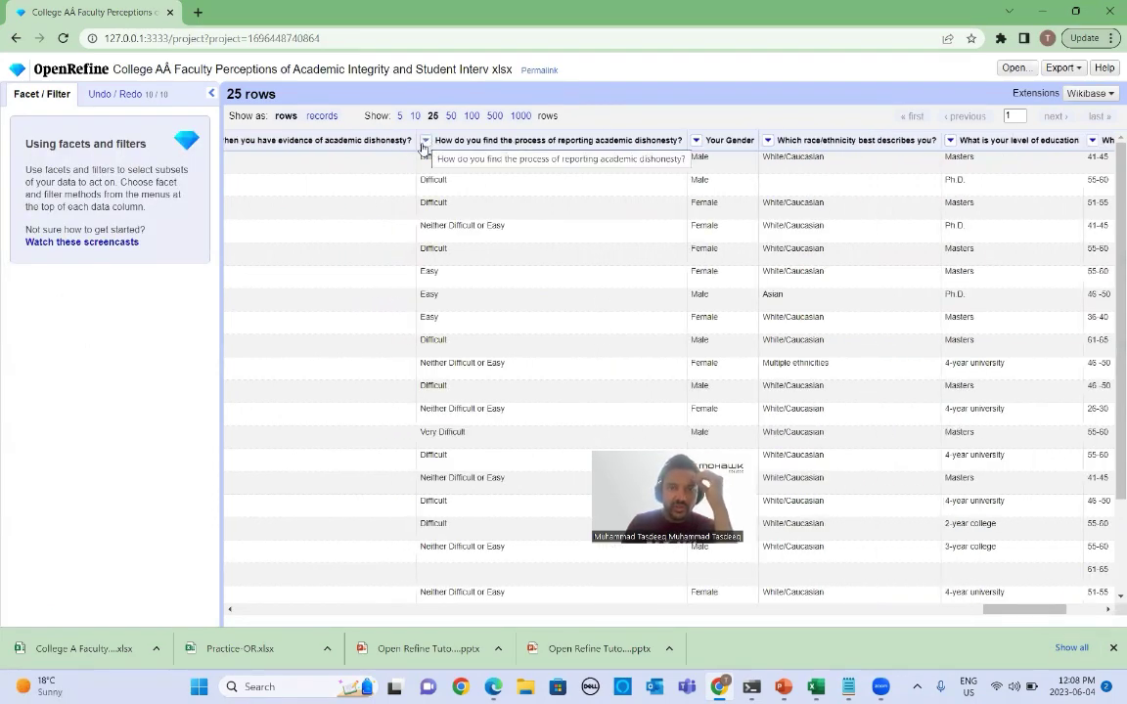
click(425, 140)
click(533, 156)
click(13, 141)
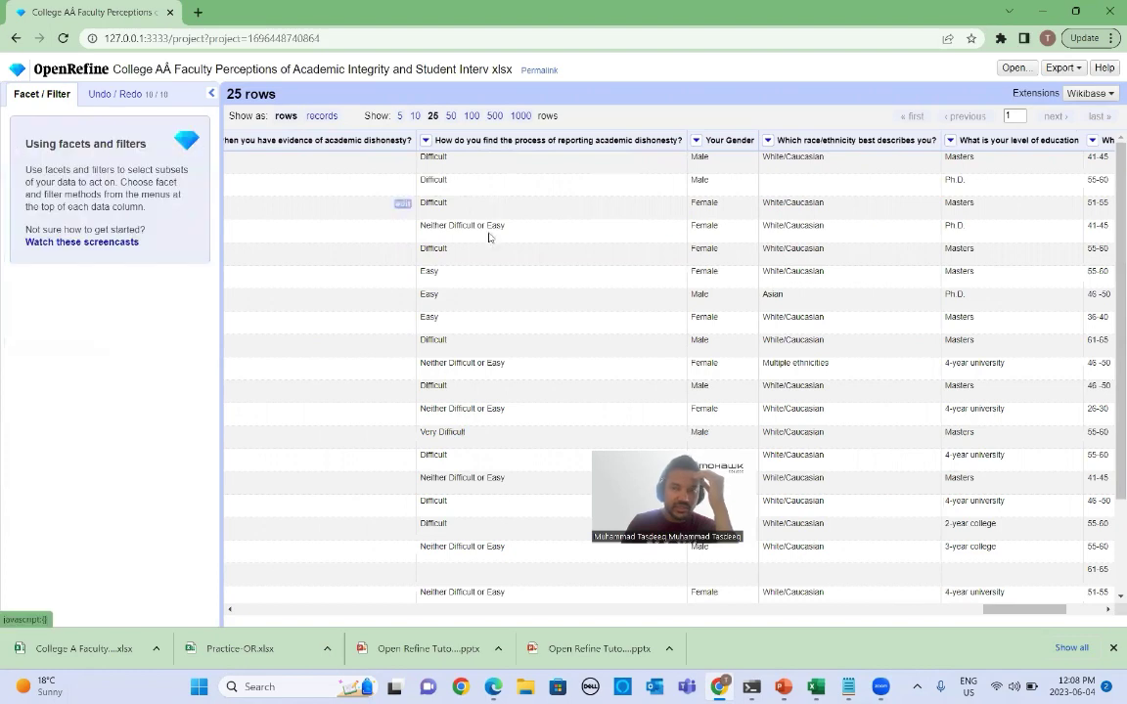
click(696, 140)
click(804, 156)
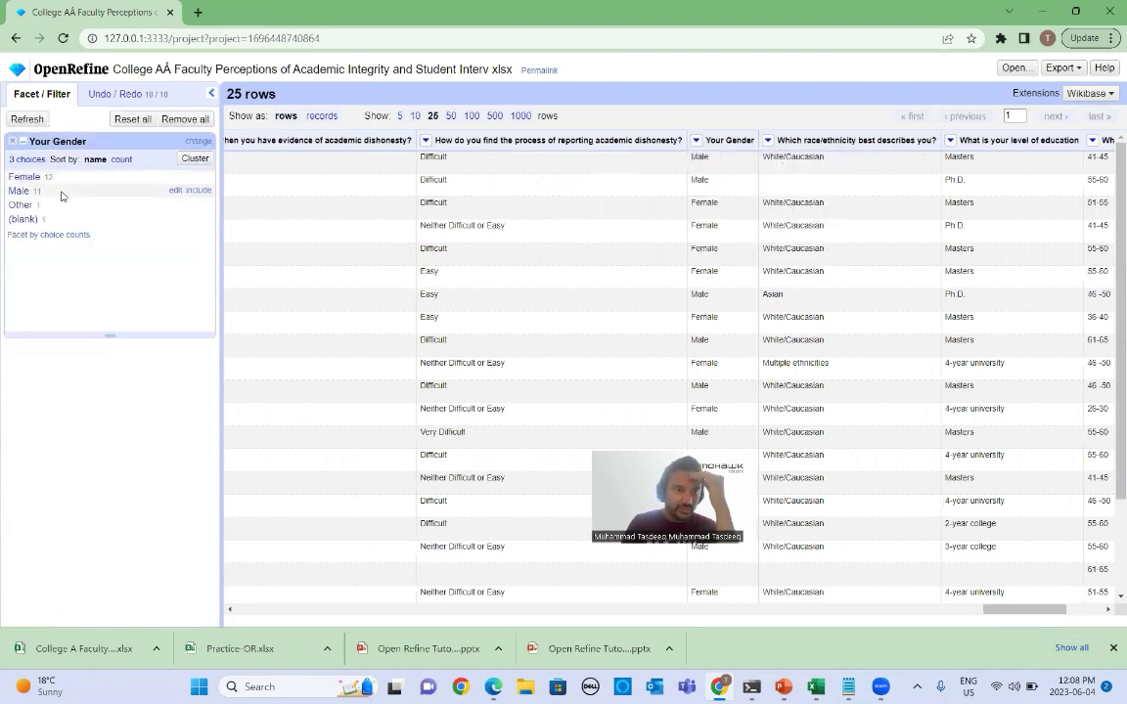
click(768, 140)
mouse_move(783, 158)
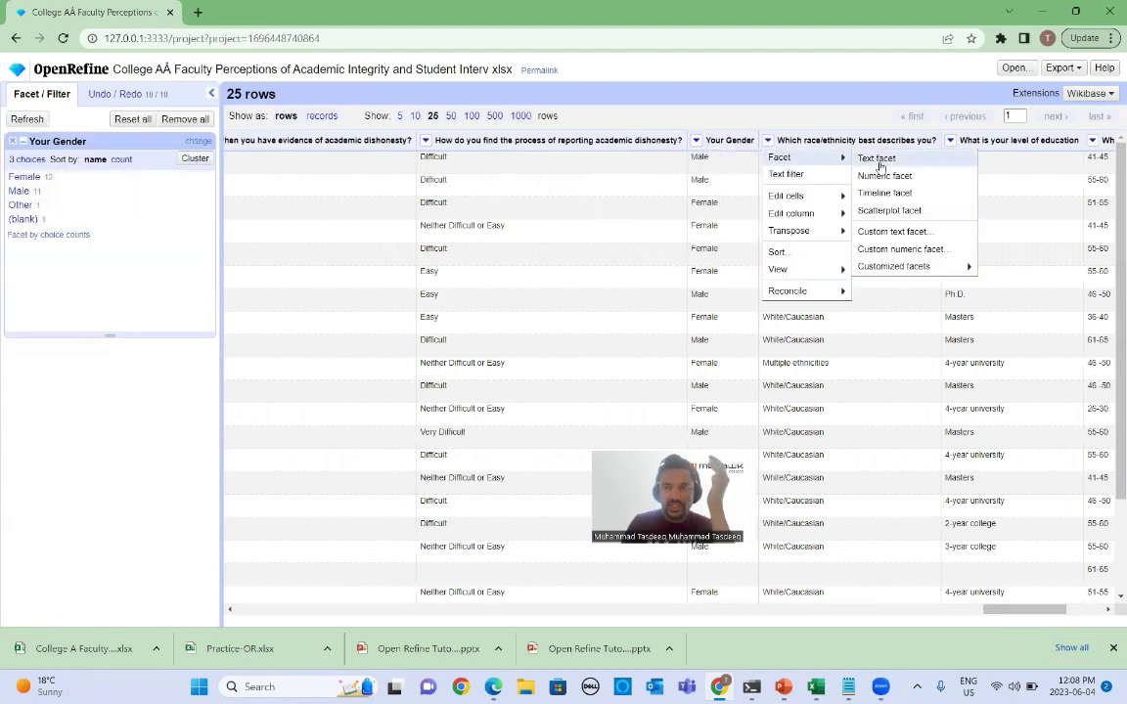
click(878, 160)
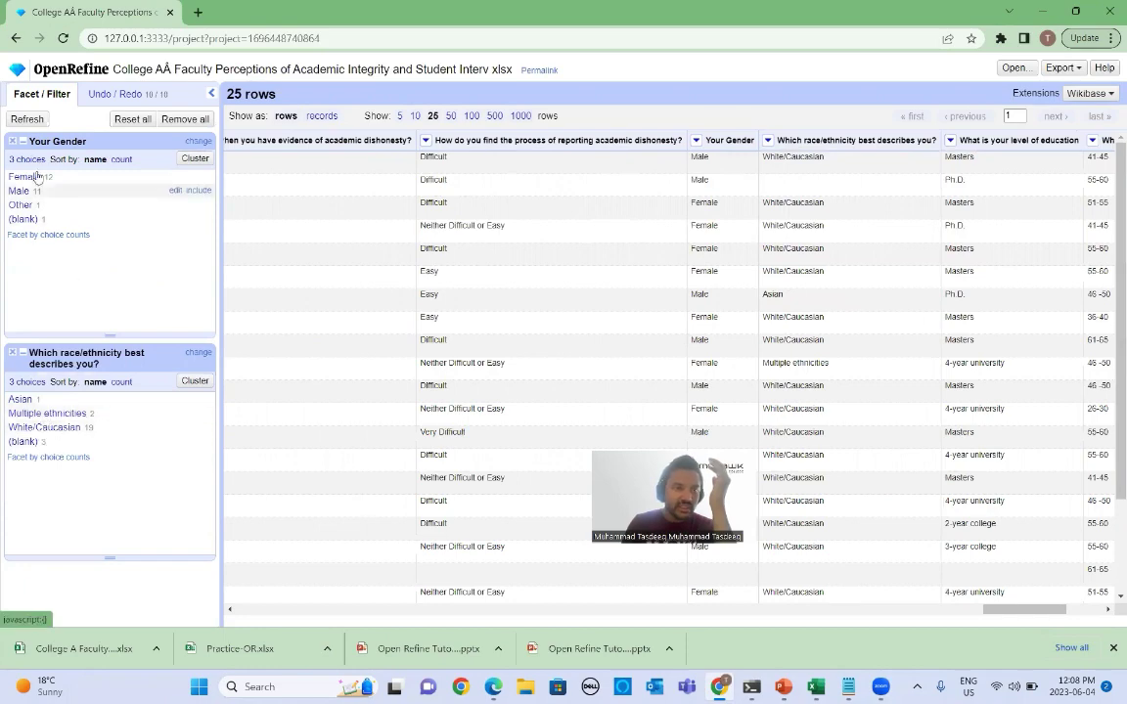
click(11, 141)
scroll(612, 222, right, 2)
scroll(612, 222, right, 3)
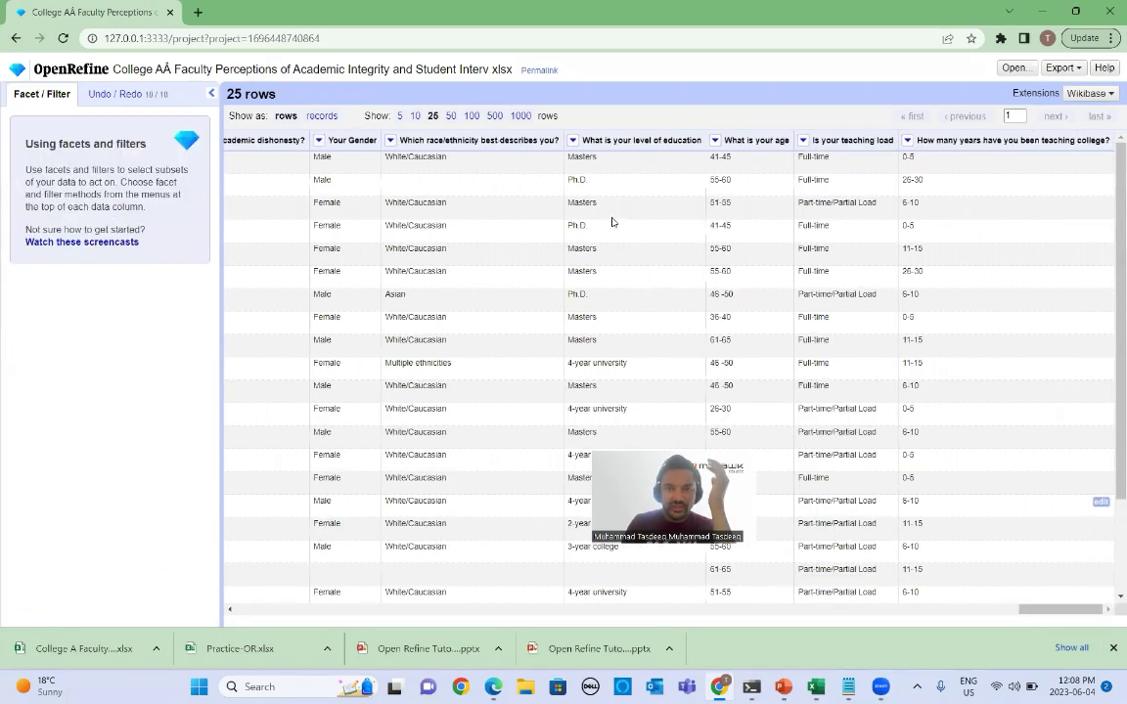
click(572, 140)
click(679, 156)
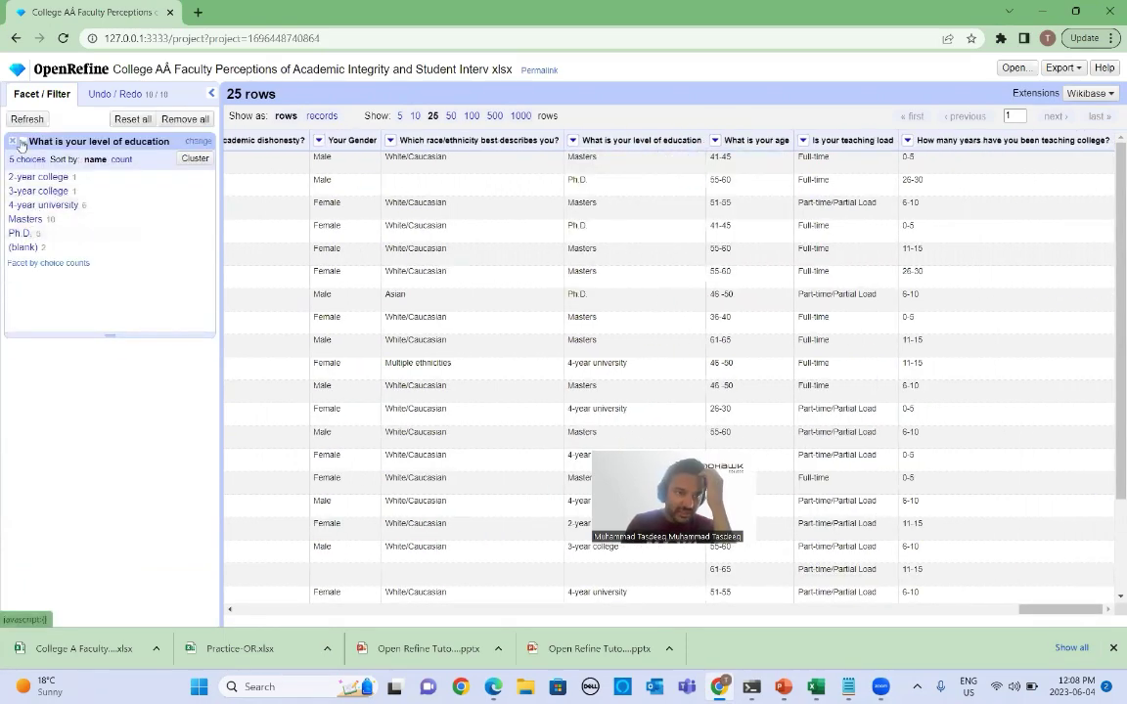
click(716, 140)
click(822, 156)
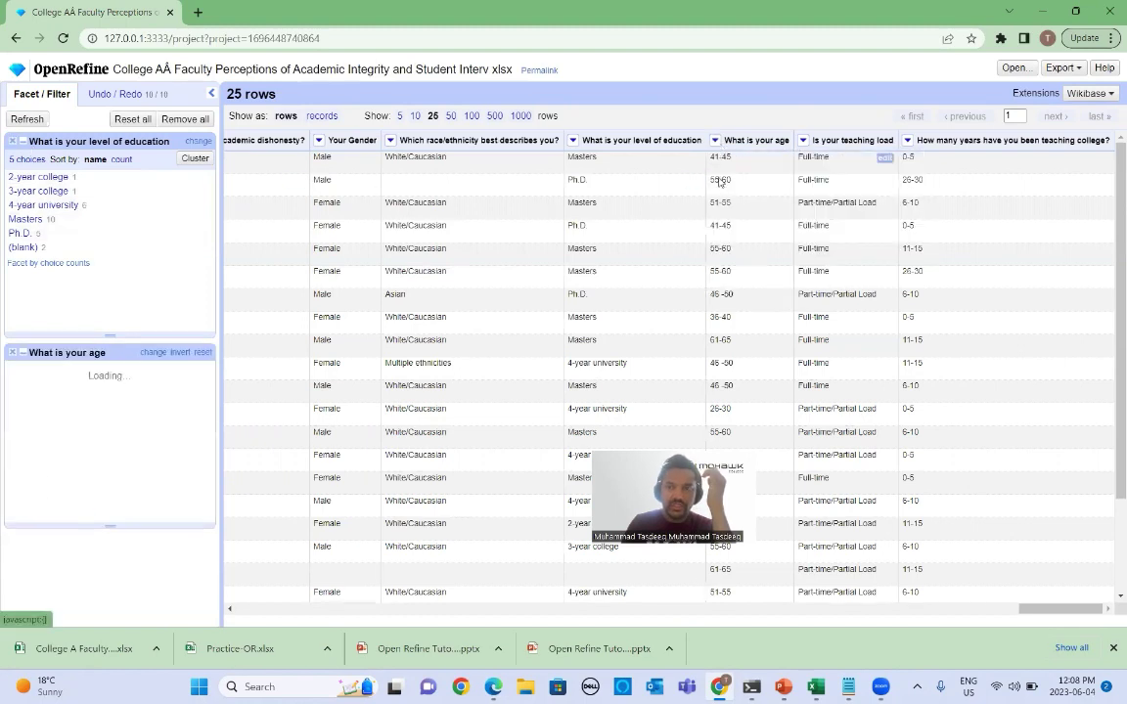
click(11, 141)
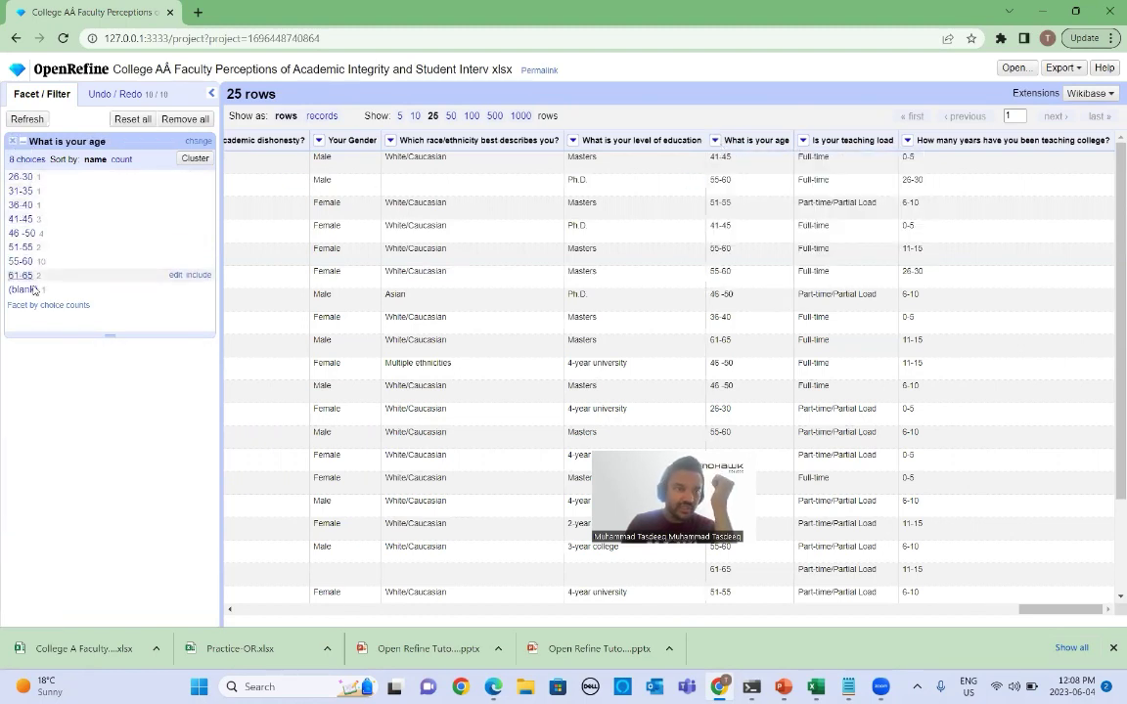
click(12, 141)
click(802, 140)
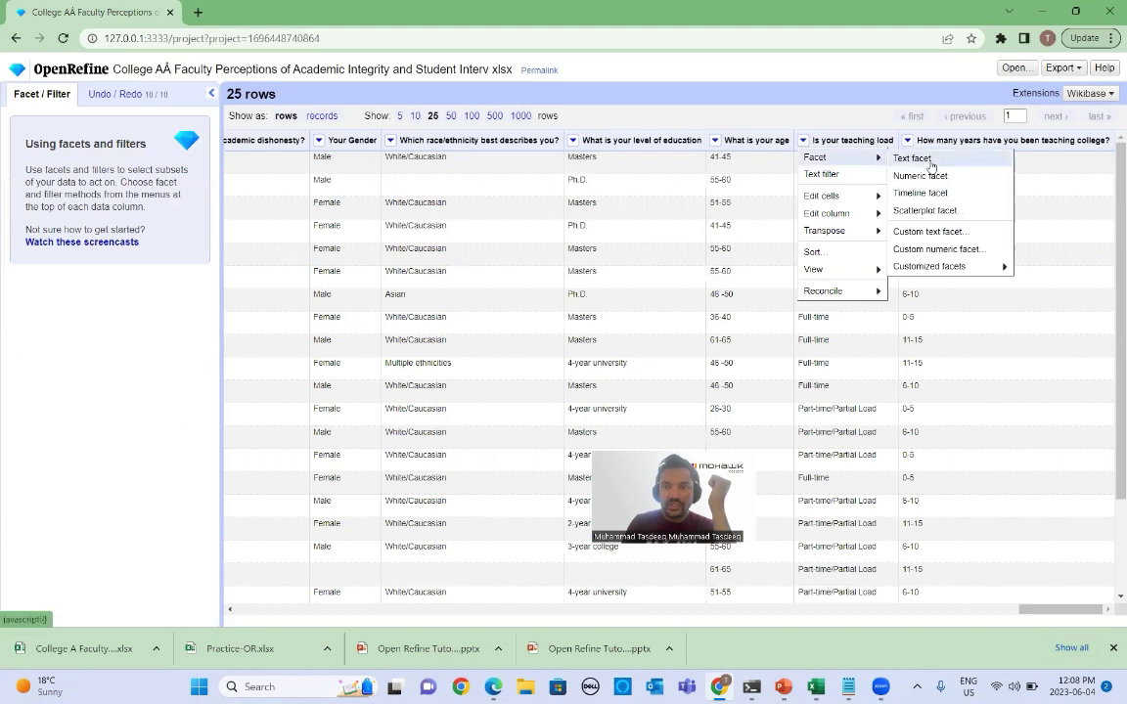
click(916, 157)
click(12, 141)
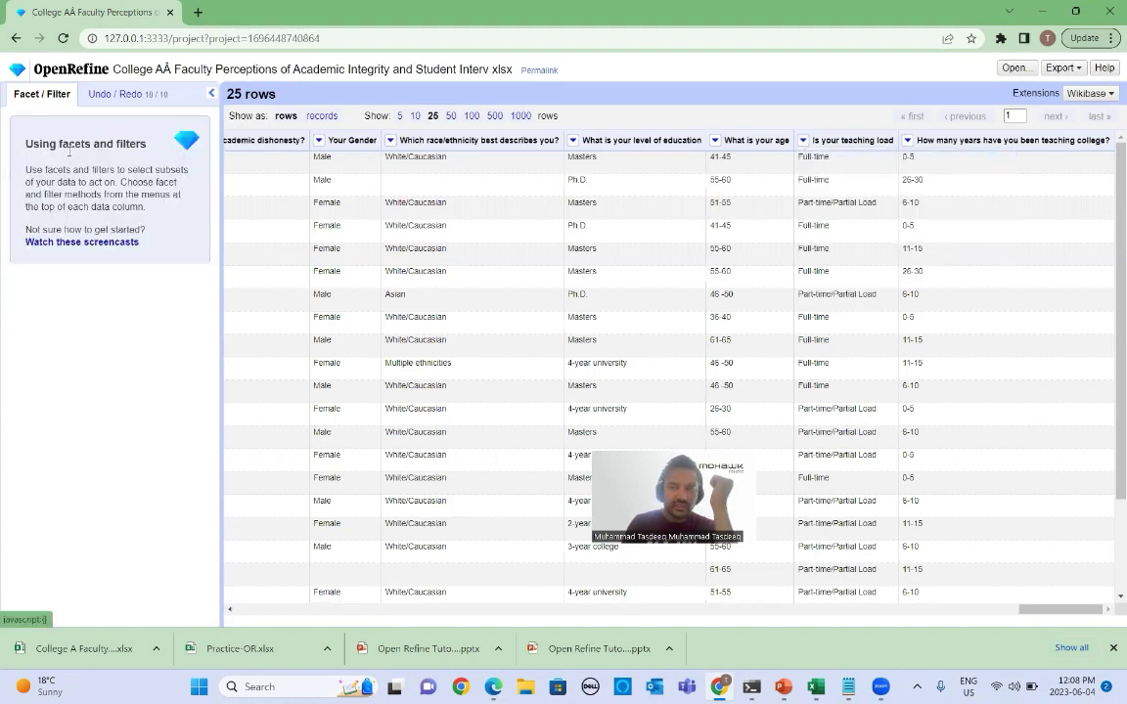
click(908, 140)
click(1018, 156)
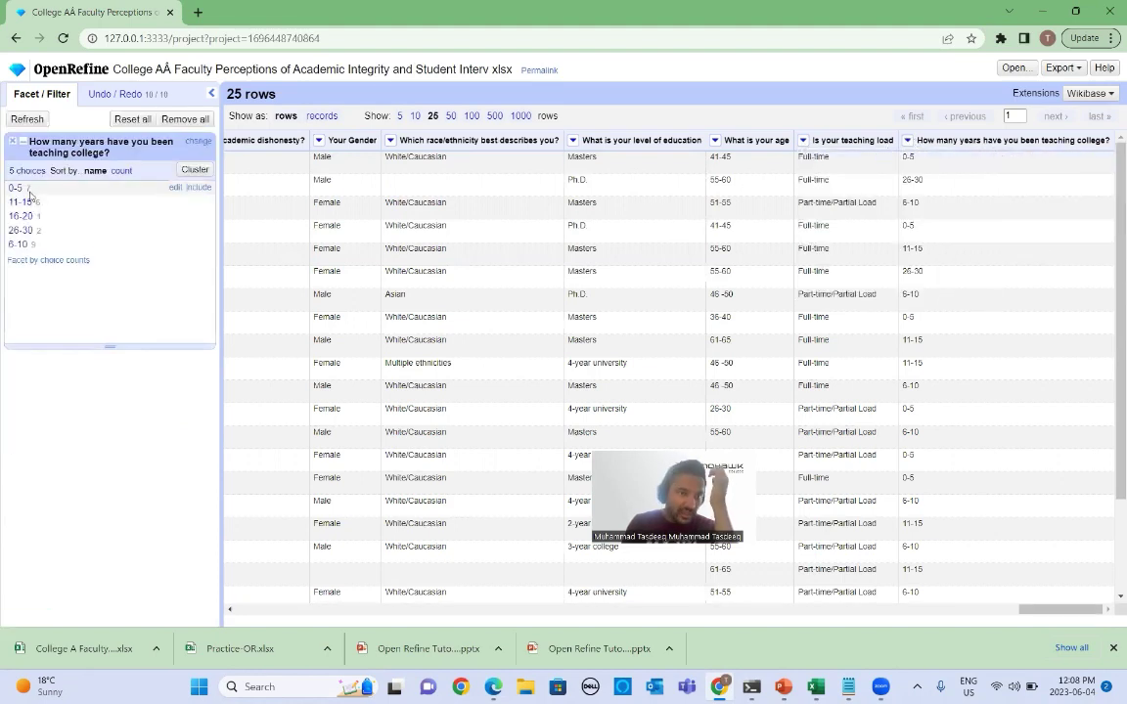
click(12, 141)
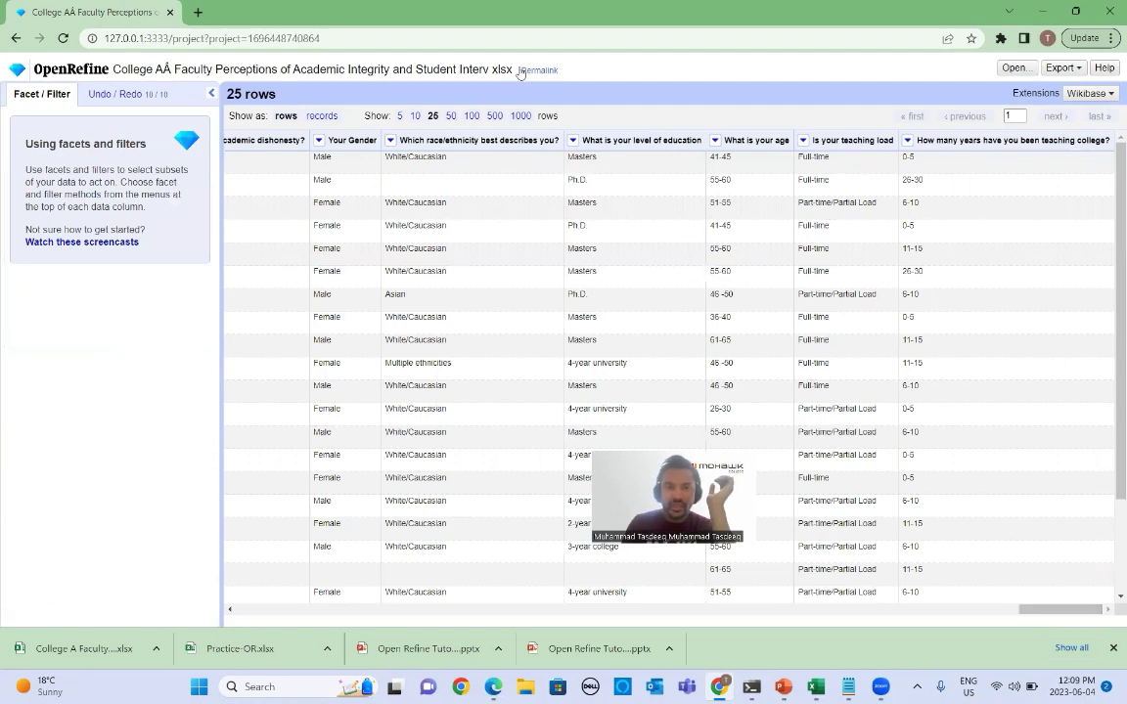
Step: Export the cleaned survey as an Excel .xls file and locate it in Downloads
click(1061, 68)
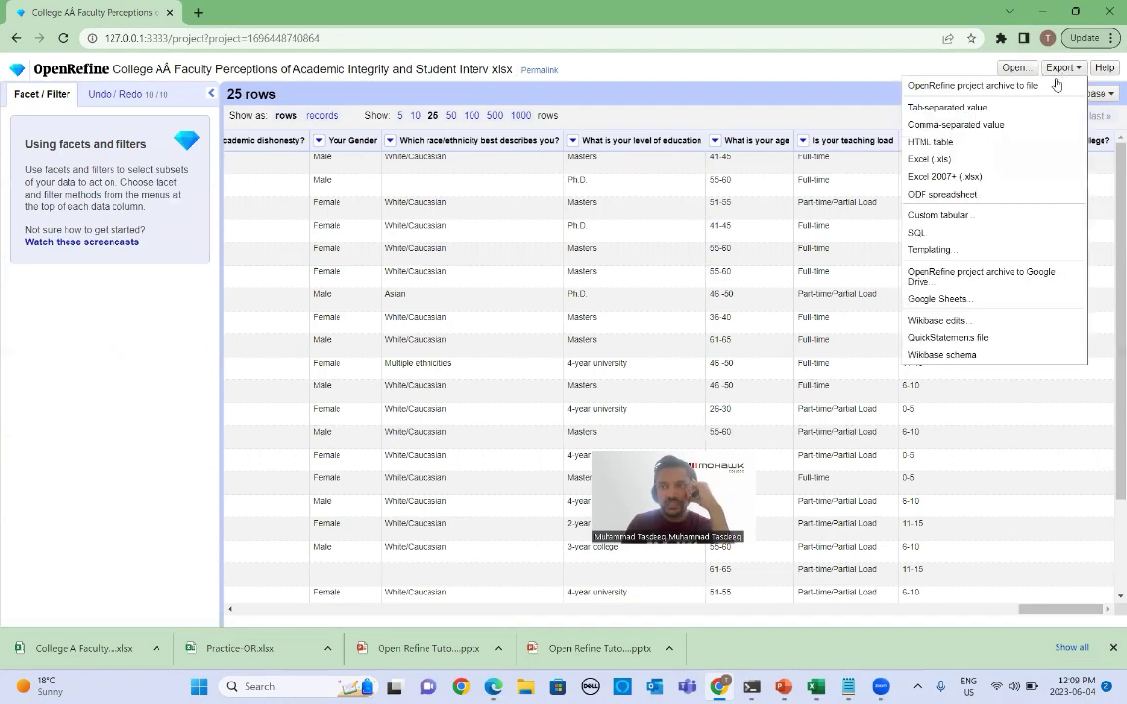
click(979, 162)
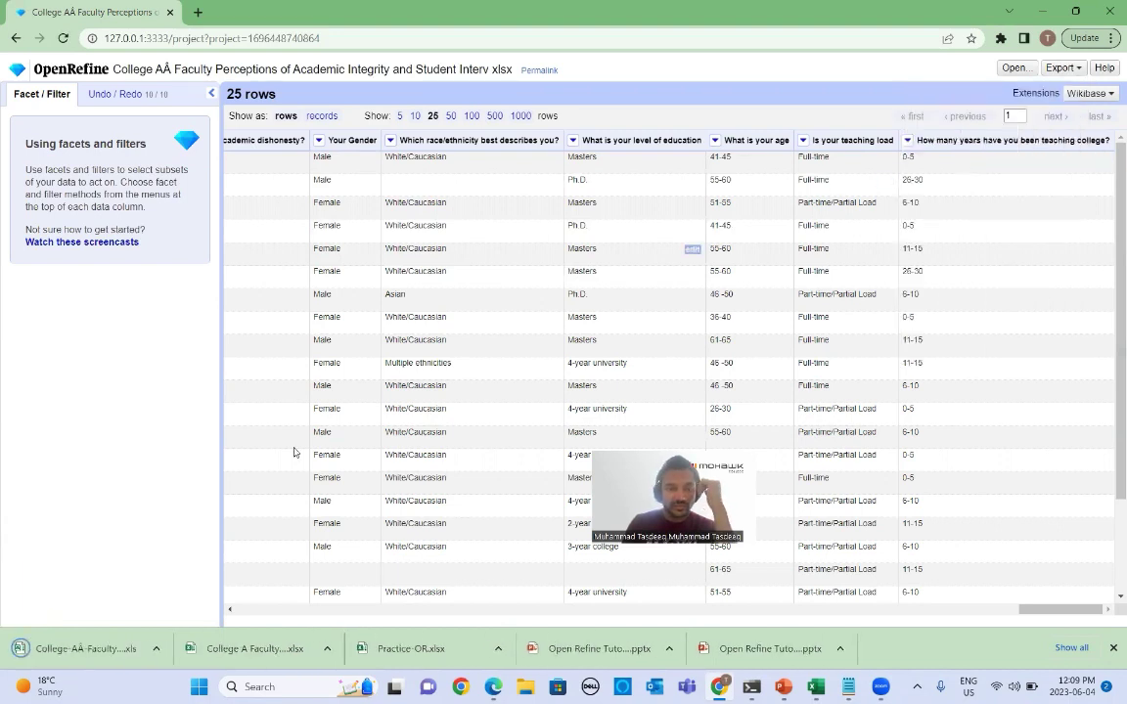
click(155, 648)
click(168, 594)
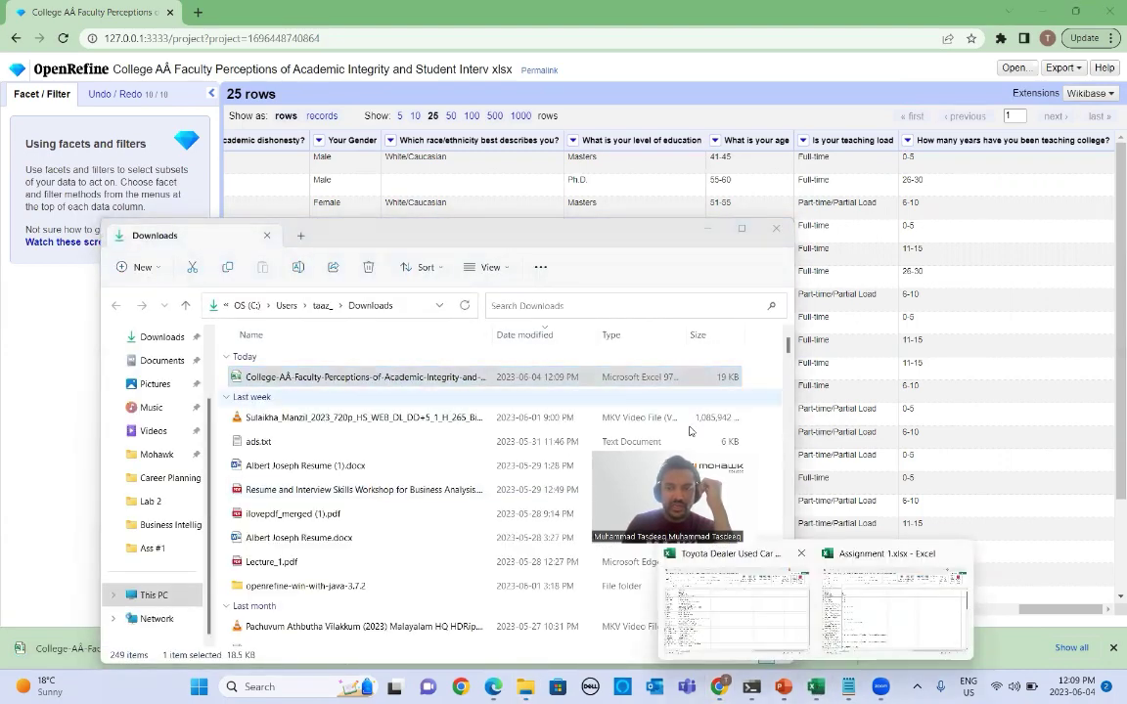
click(852, 593)
Step: Delete the blank Sheet1 and Sheet2, keeping only the survey Sheet and Data Dictionary
click(249, 646)
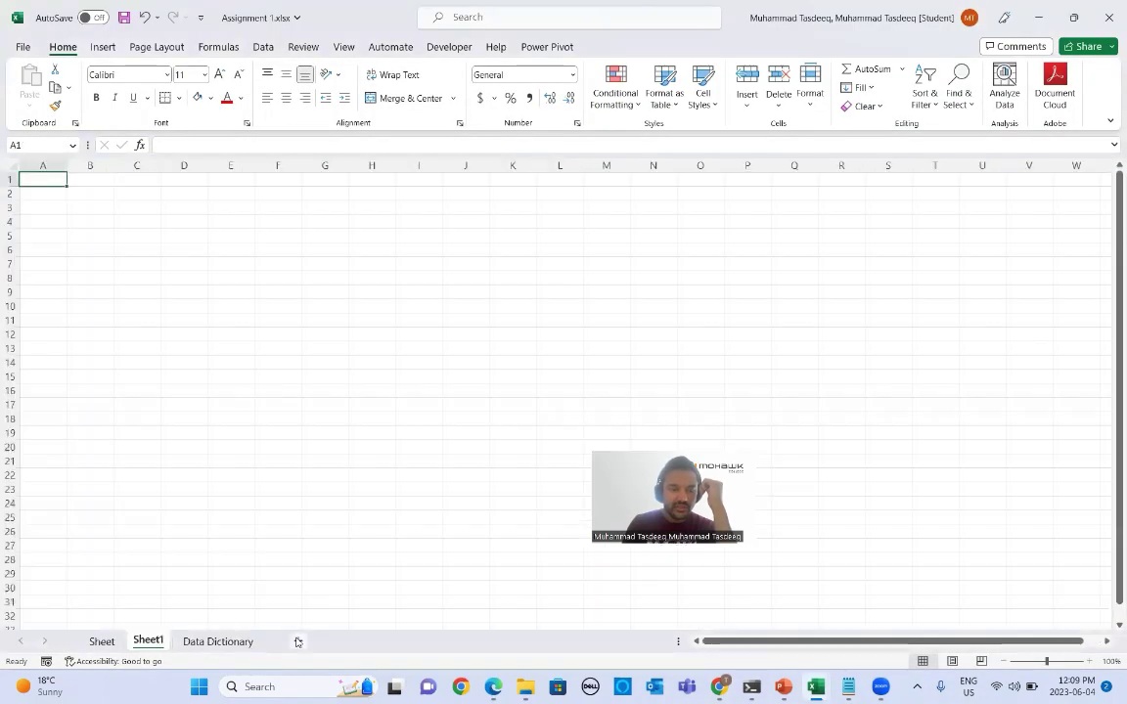
click(102, 642)
right_click(148, 642)
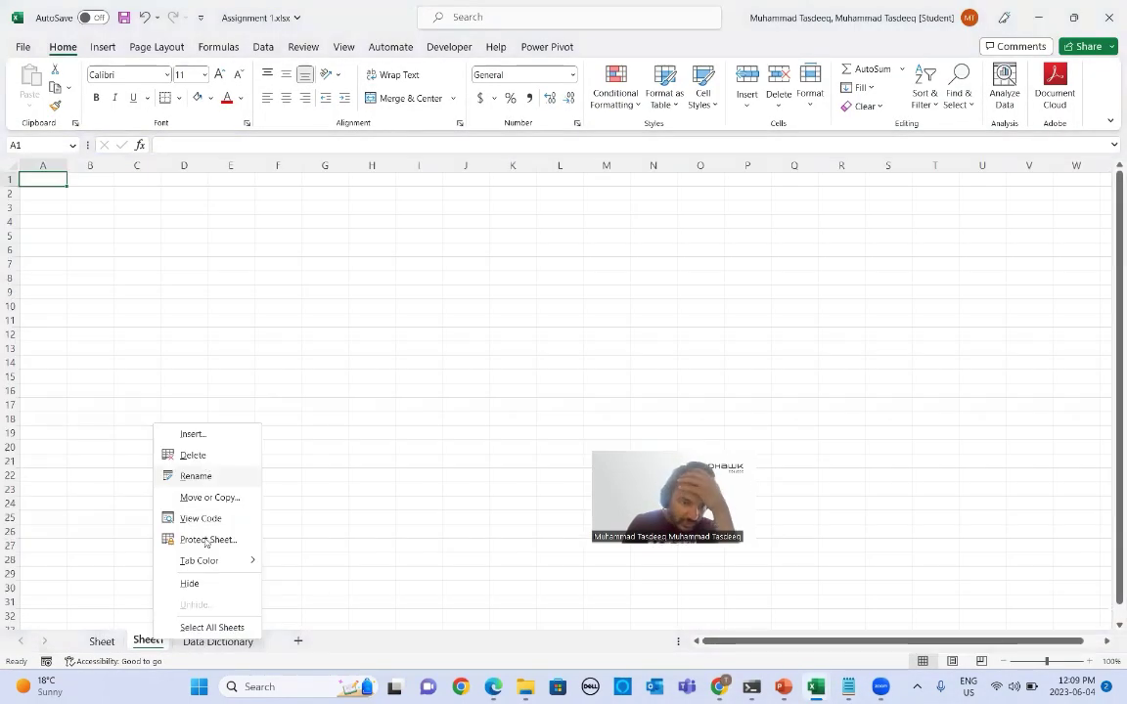
click(193, 455)
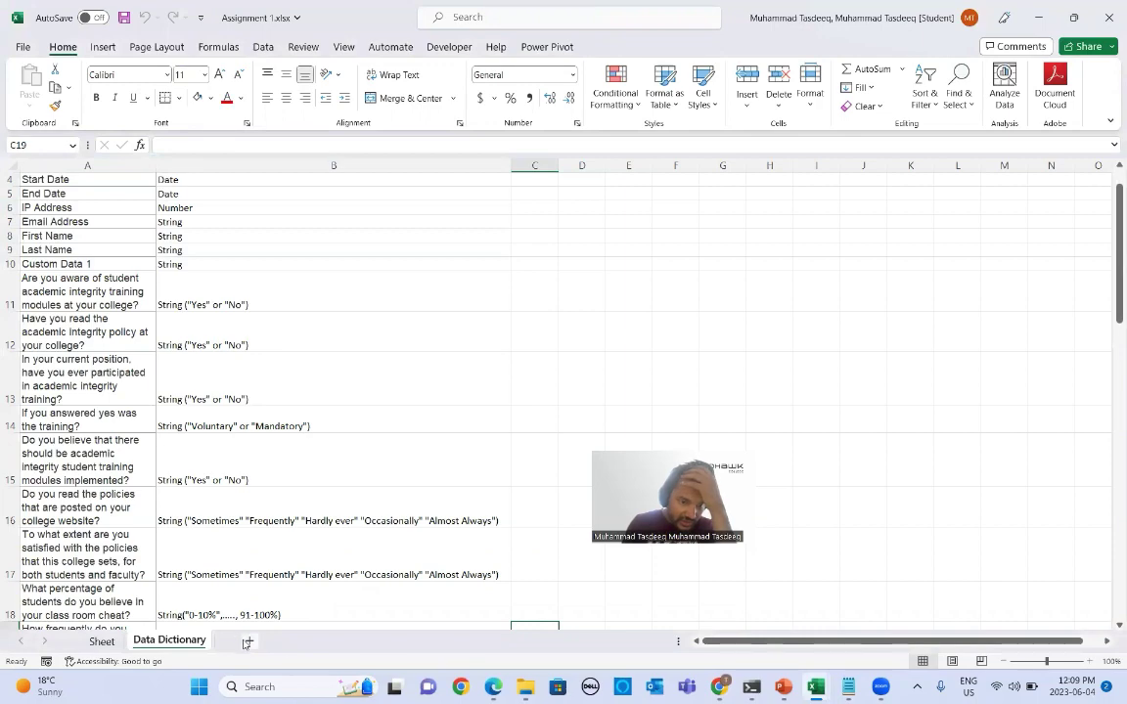
right_click(101, 642)
click(150, 431)
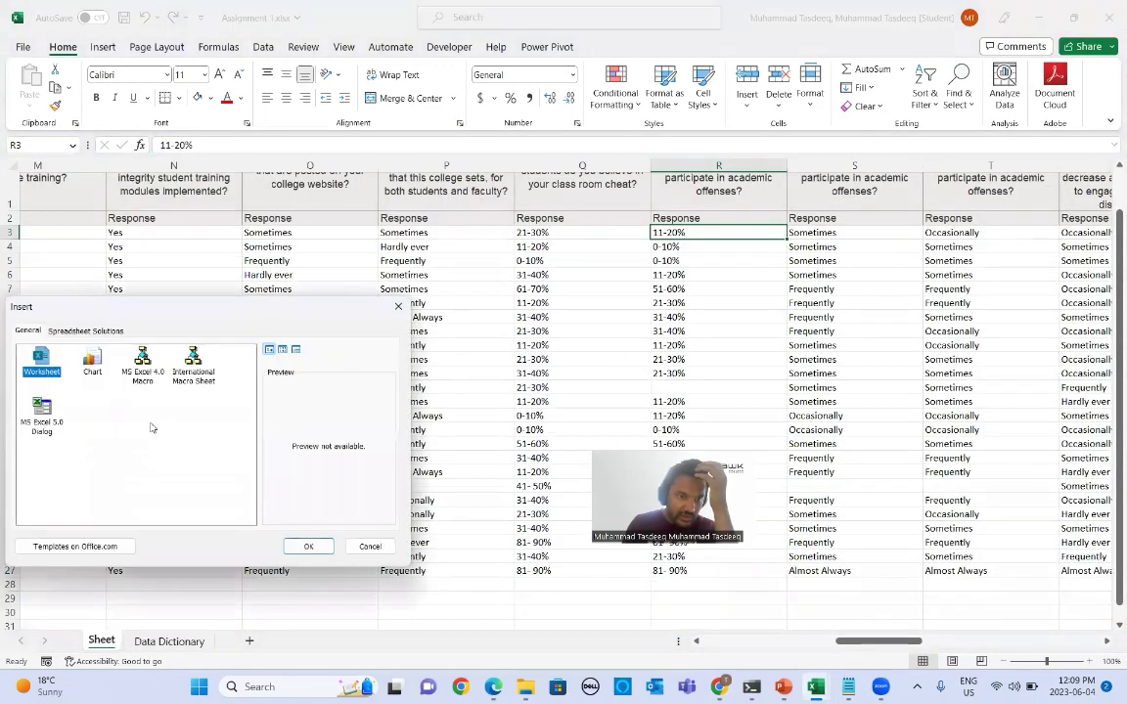
double_click(37, 370)
right_click(117, 642)
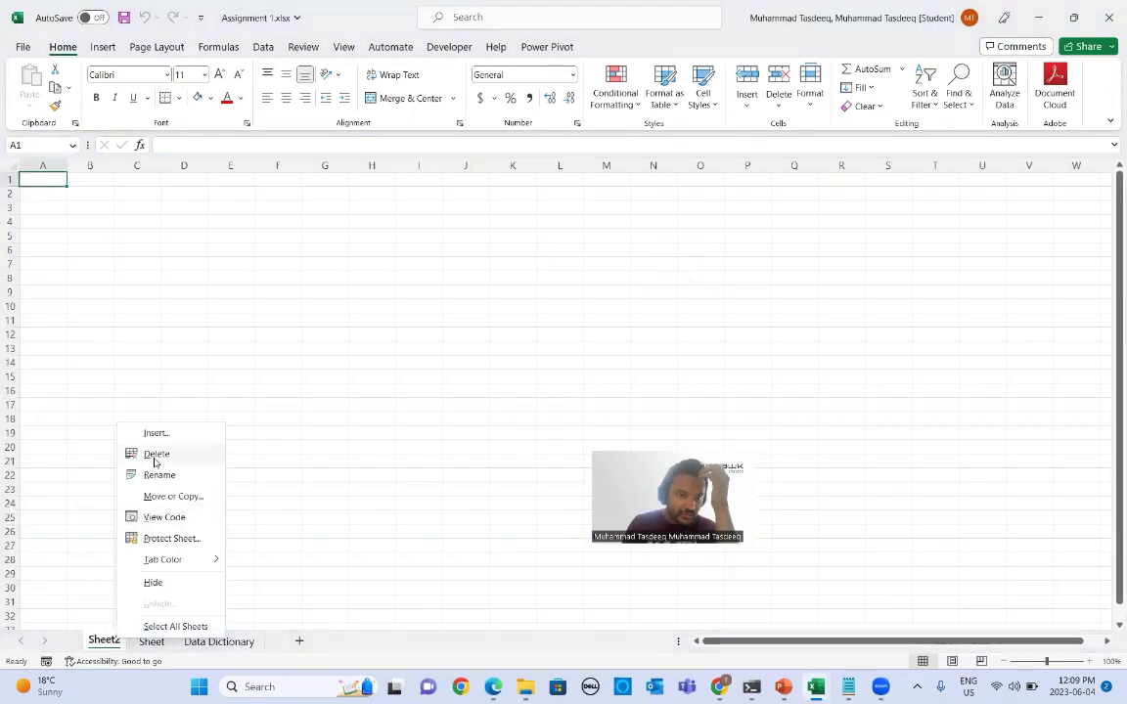
click(156, 455)
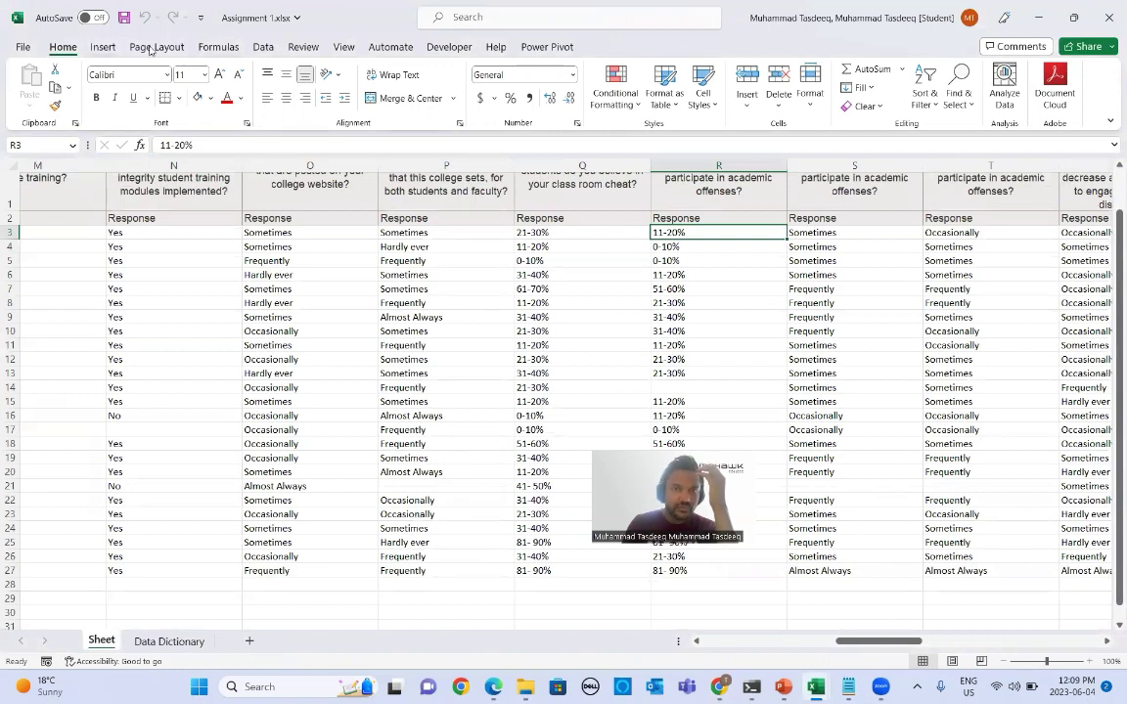